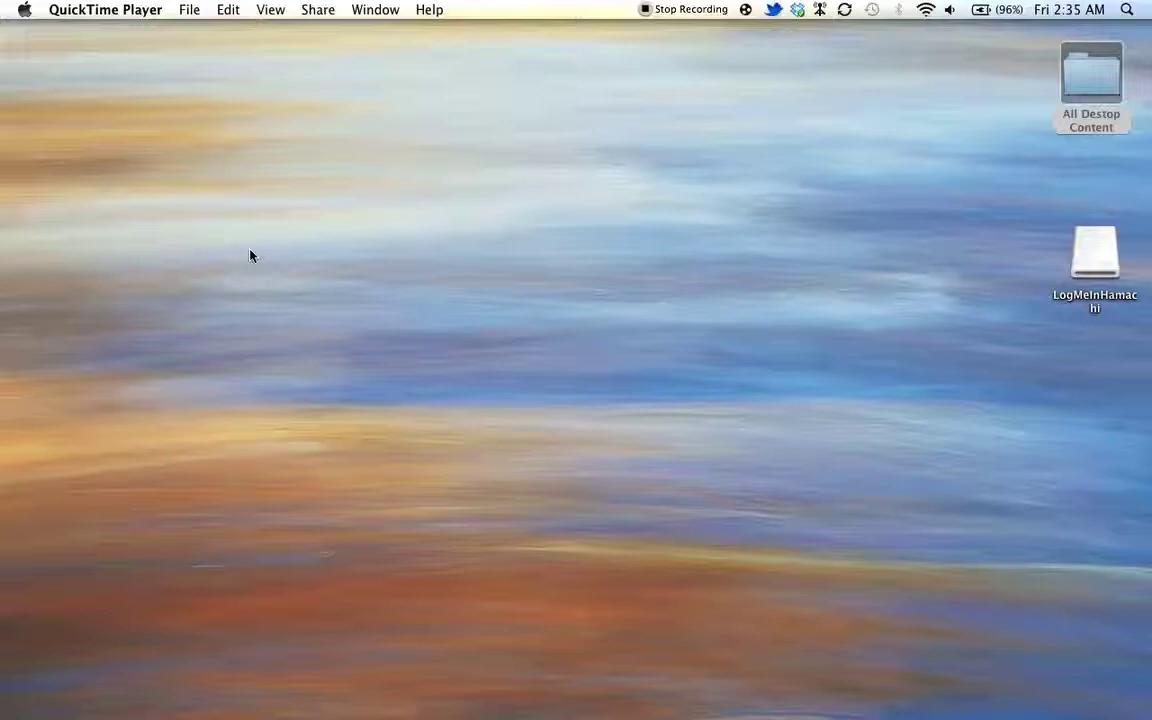
Step: Switch to Firefox and open the OpenERP login page at 192.168.0.60:8080 for the ZIMELEDEMO database and admin user
mouse_move(1010, 700)
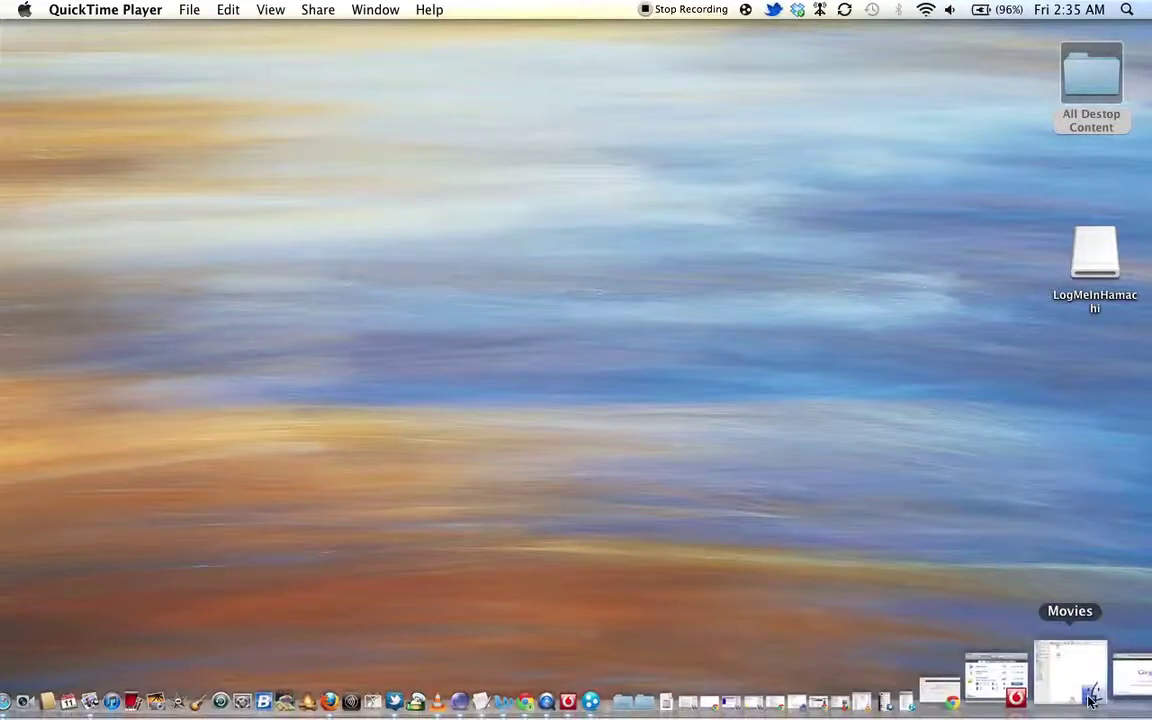
click(1100, 690)
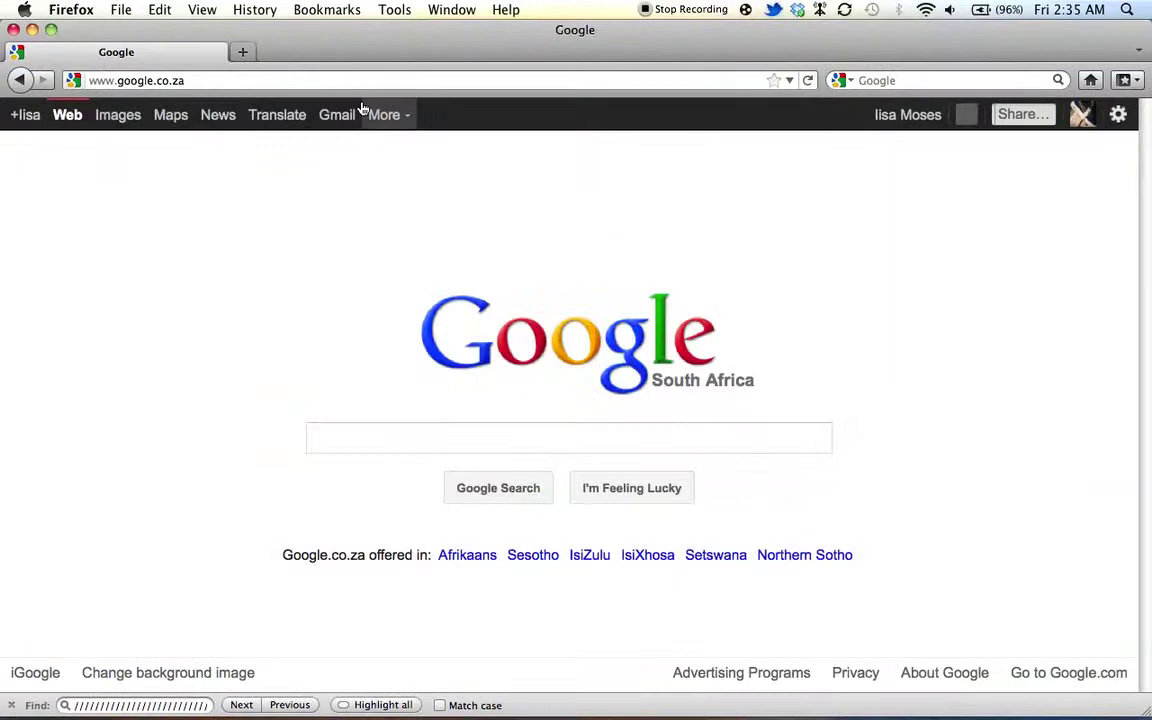
click(296, 80)
text(19)
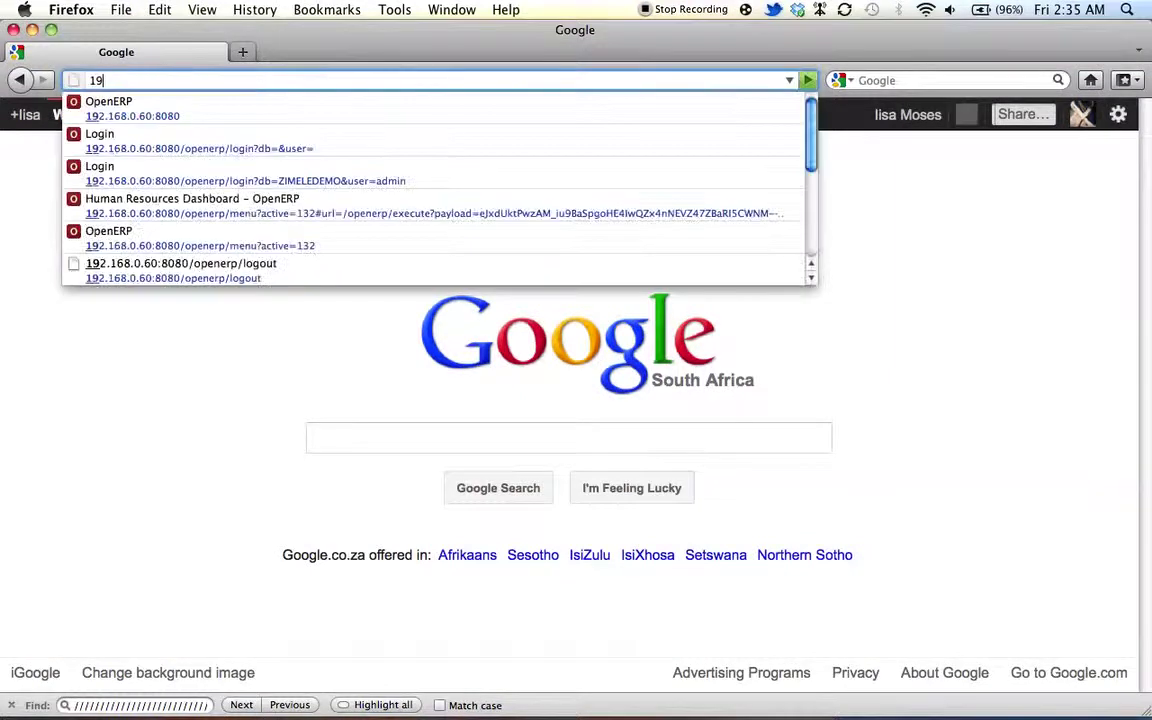
text(2)
key(Down)
click(228, 169)
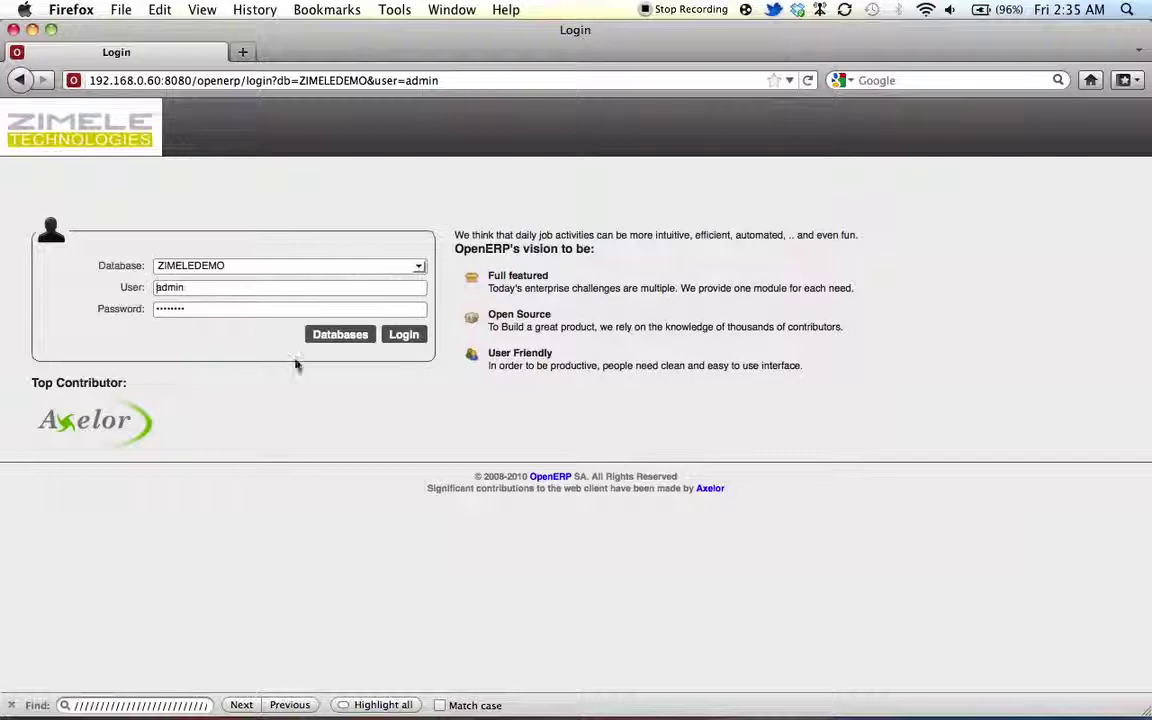
Step: Log in to the ZIMELEDEMO database as admin with the already filled-in password
click(197, 290)
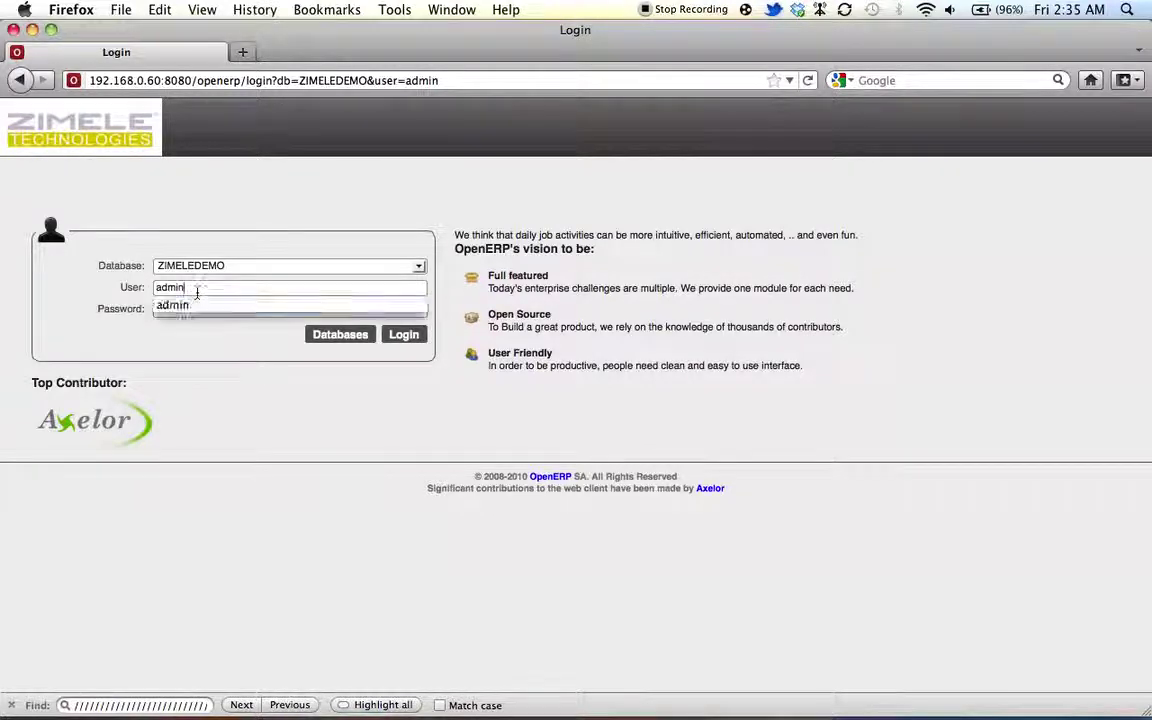
click(199, 306)
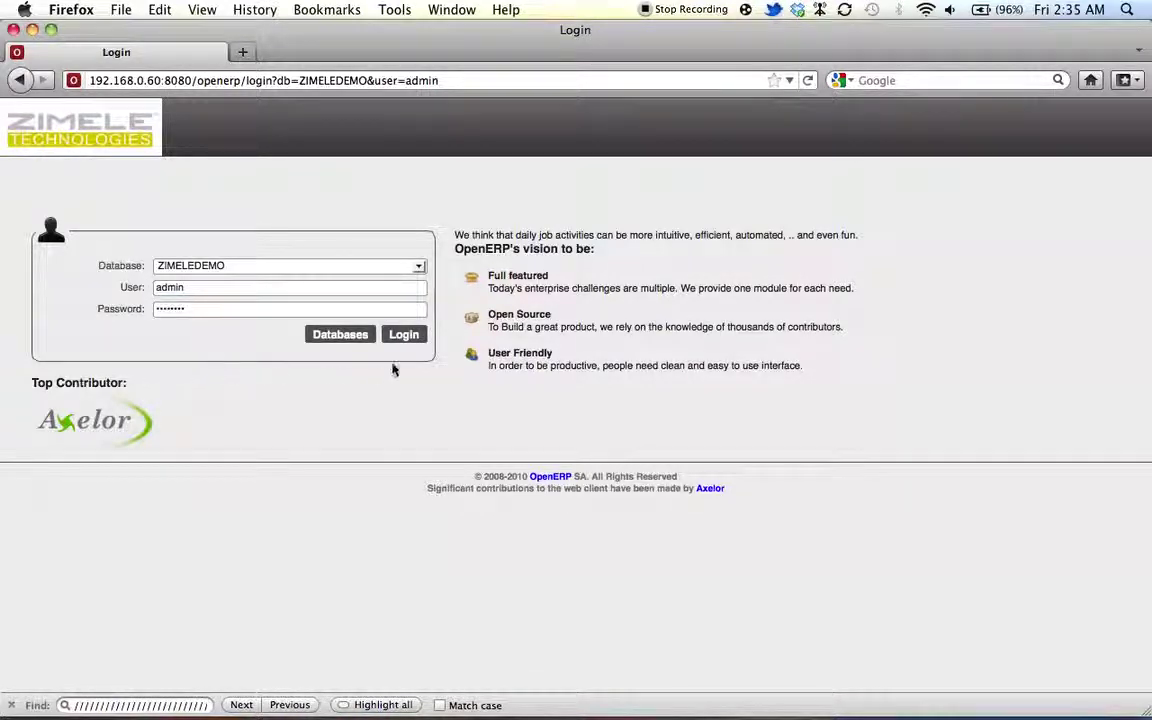
click(405, 336)
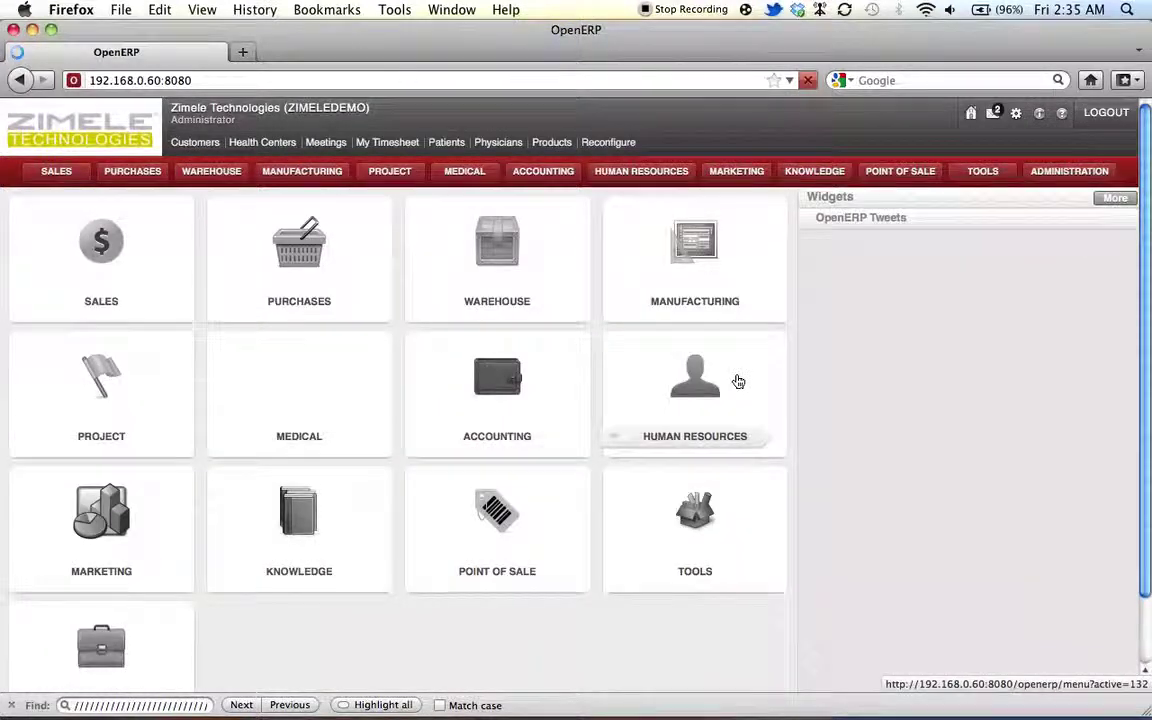
Step: Open the Leave Type list in the Holidays configuration of Human Resources
click(738, 382)
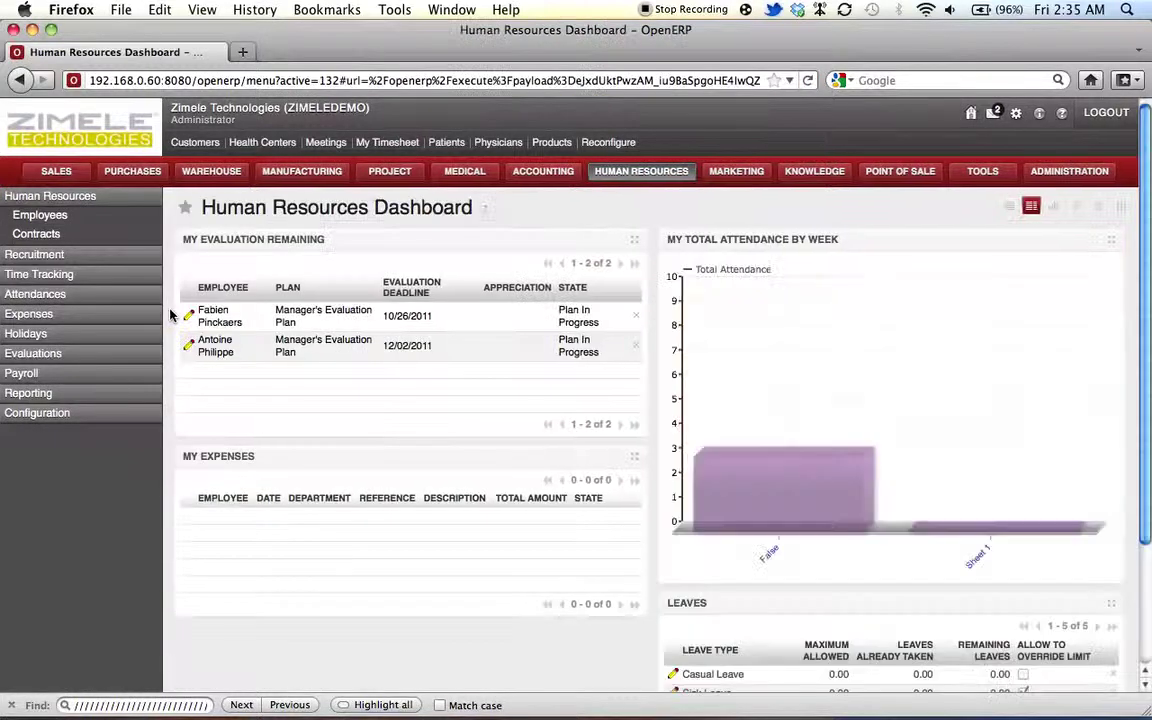
click(50, 412)
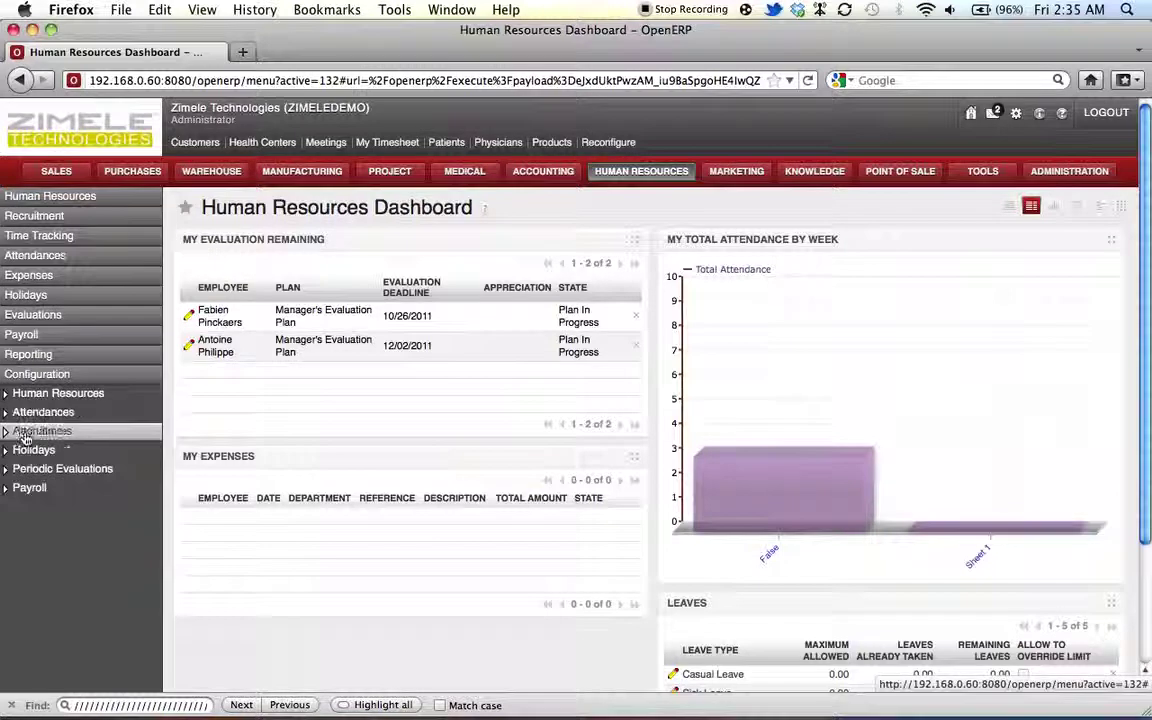
click(5, 452)
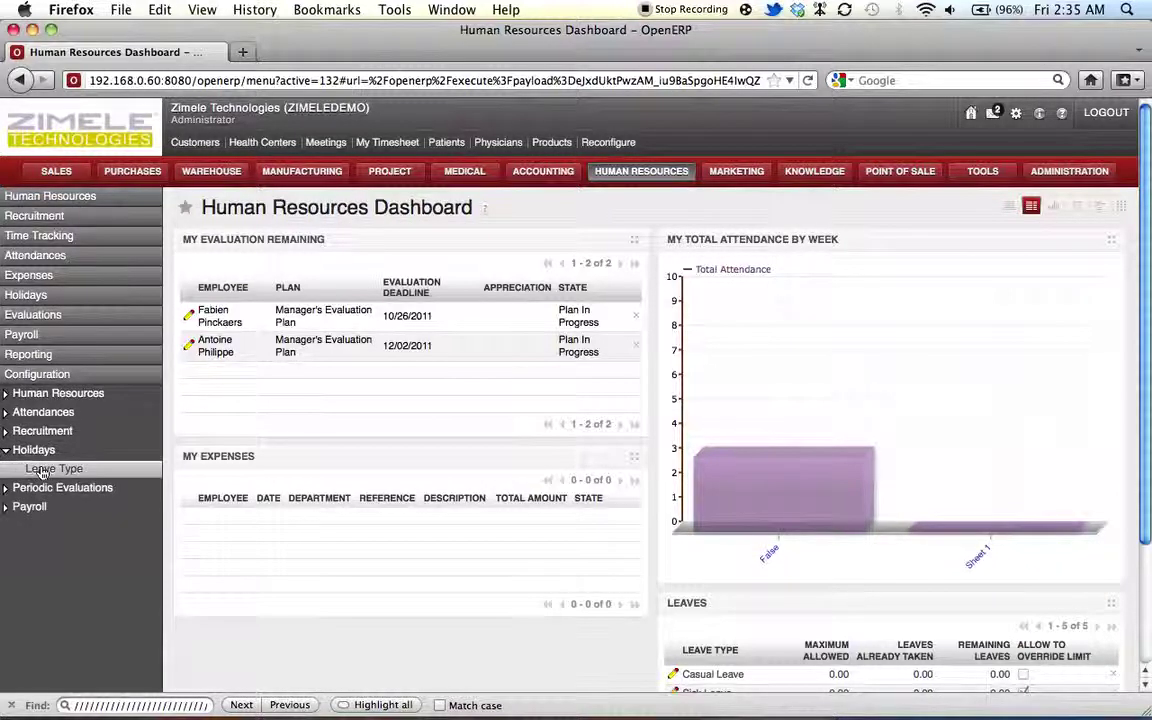
click(42, 470)
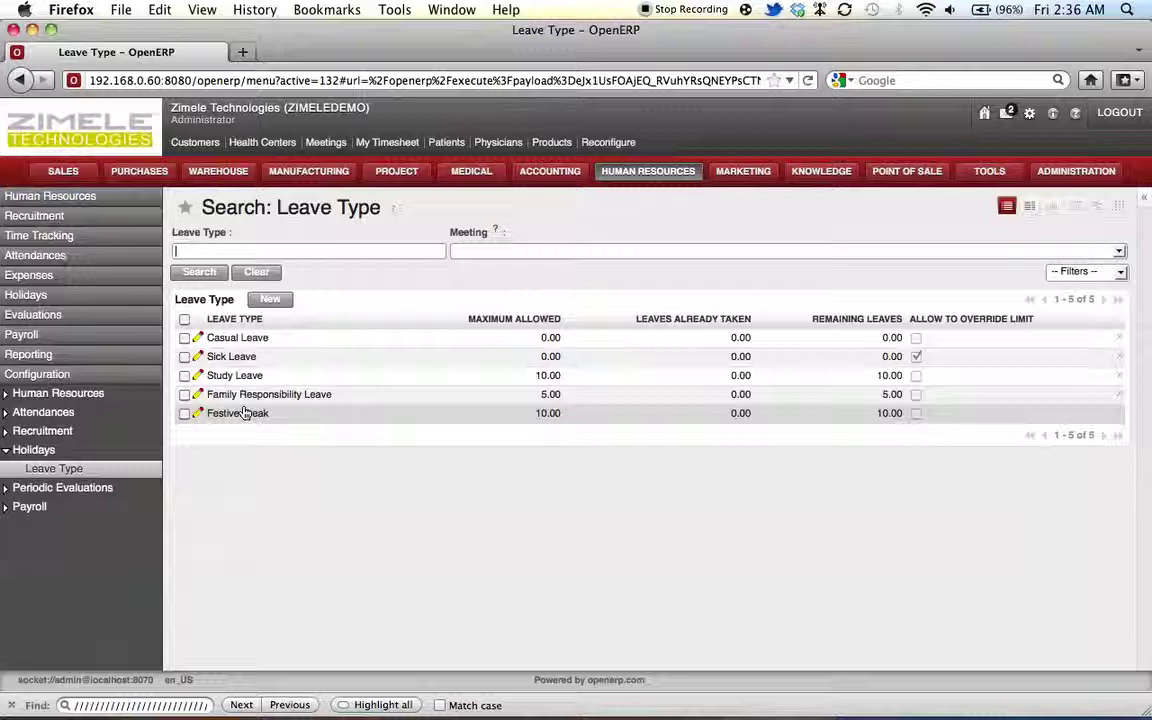
Step: Start a new leave type named Labour Day with Lavender as its report color
click(270, 300)
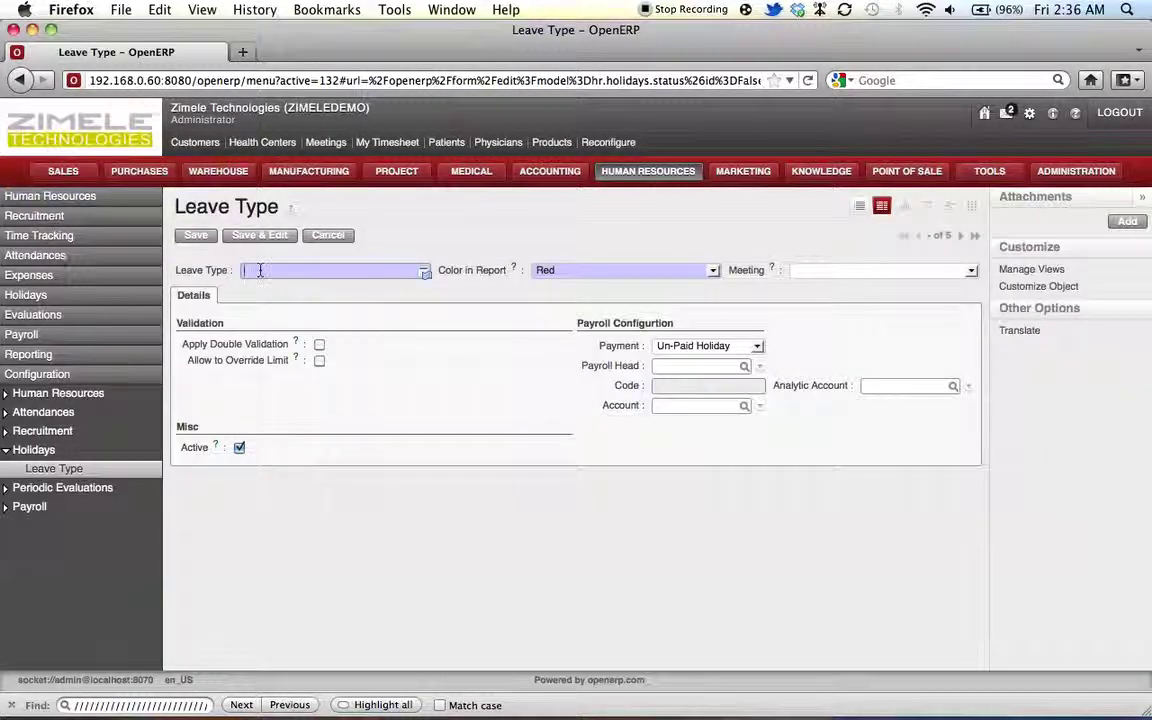
click(259, 270)
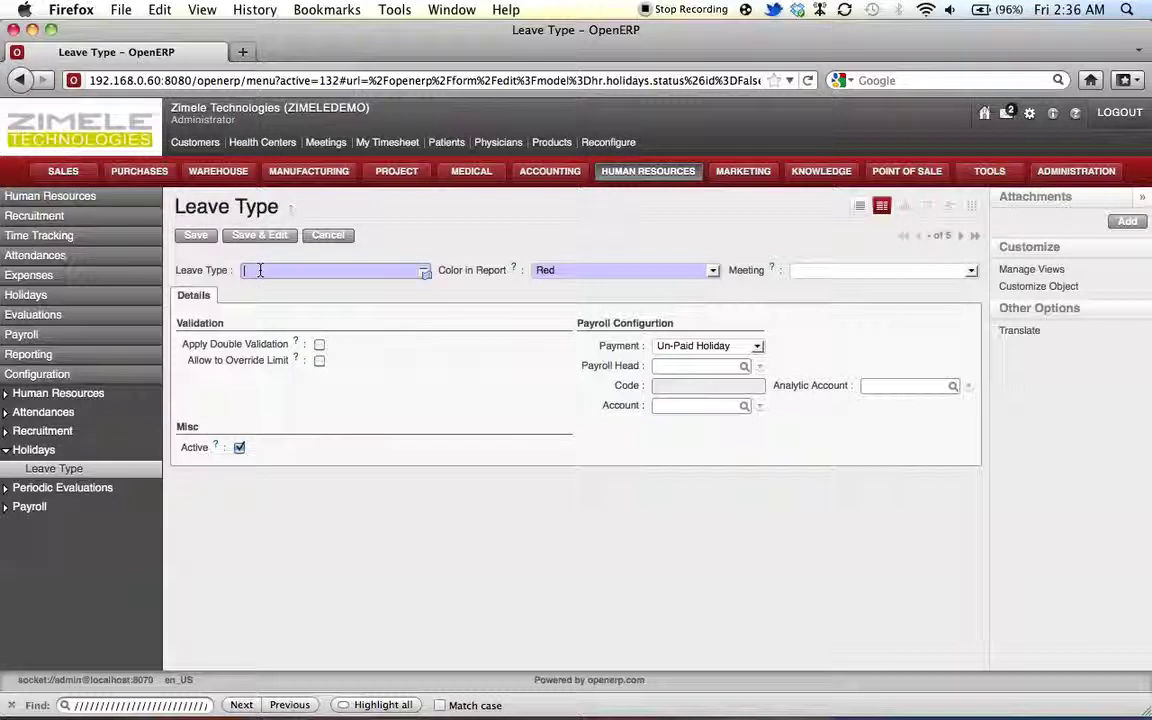
text(Labour Day)
click(713, 271)
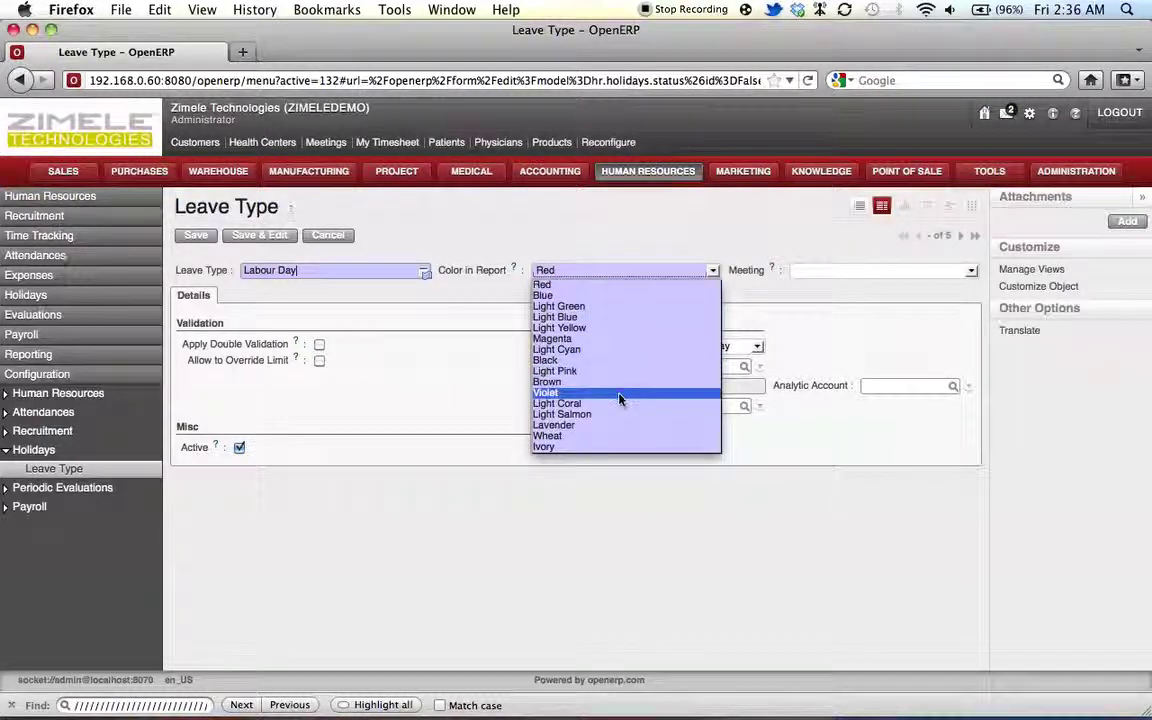
click(620, 426)
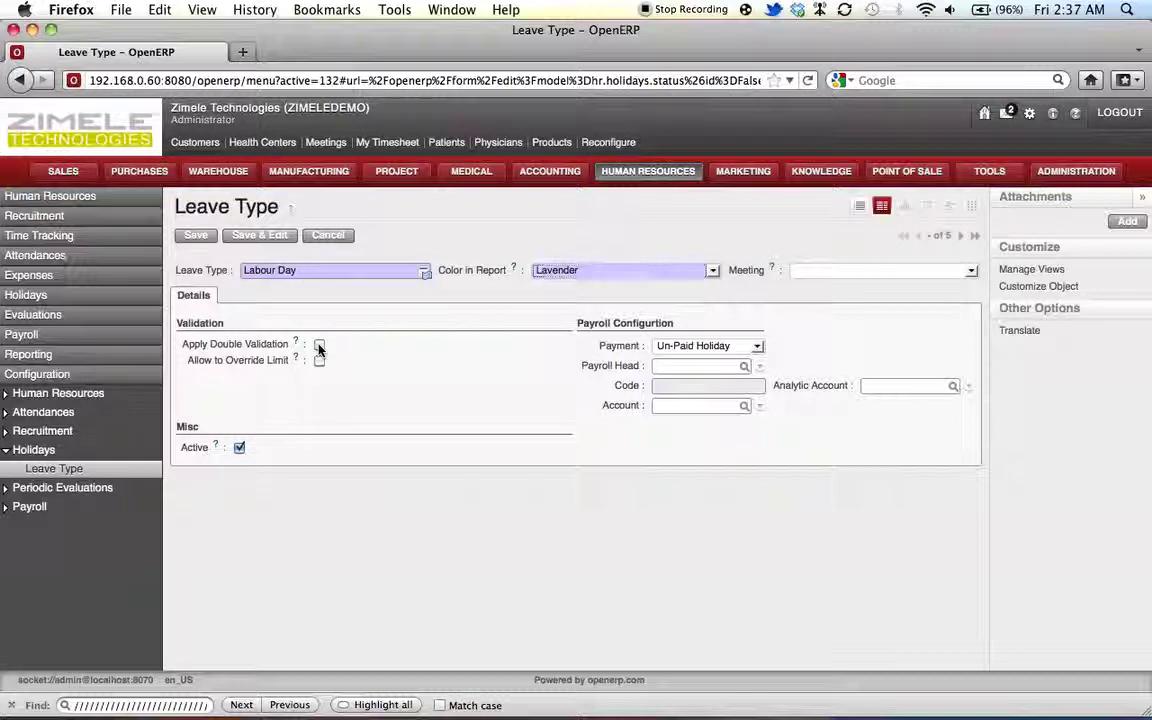
Step: Enable double validation and Paid Holiday payment for the Labour Day leave type, save it and return to the list
click(319, 345)
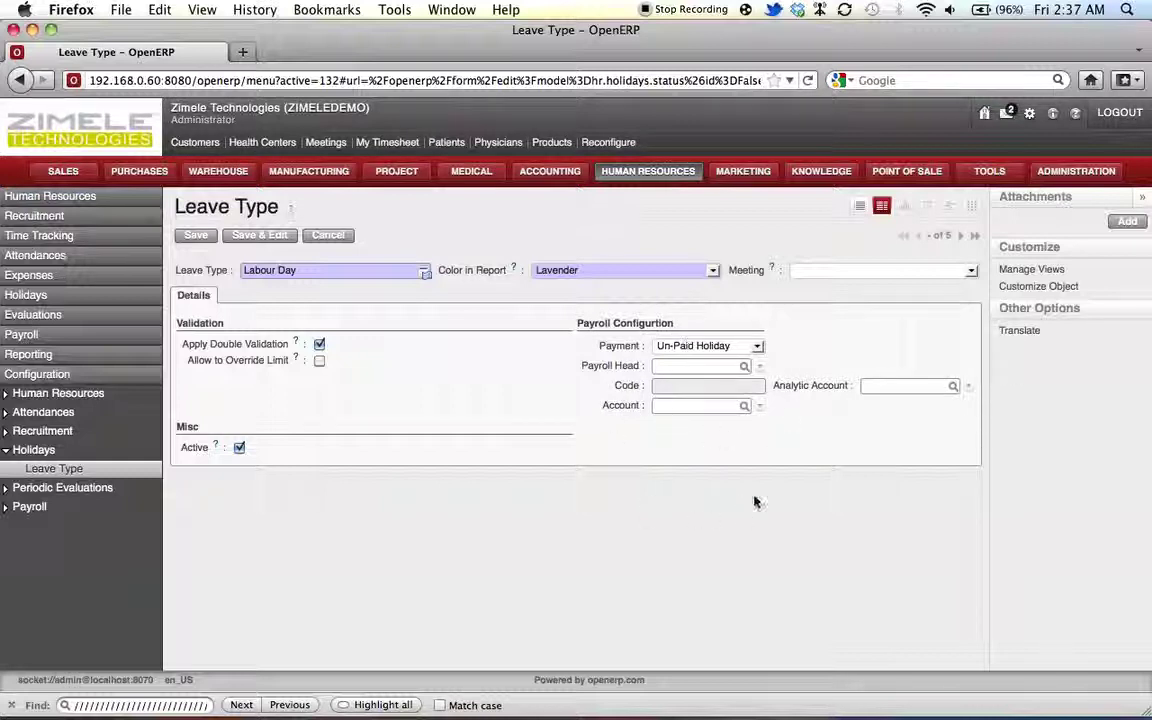
click(758, 347)
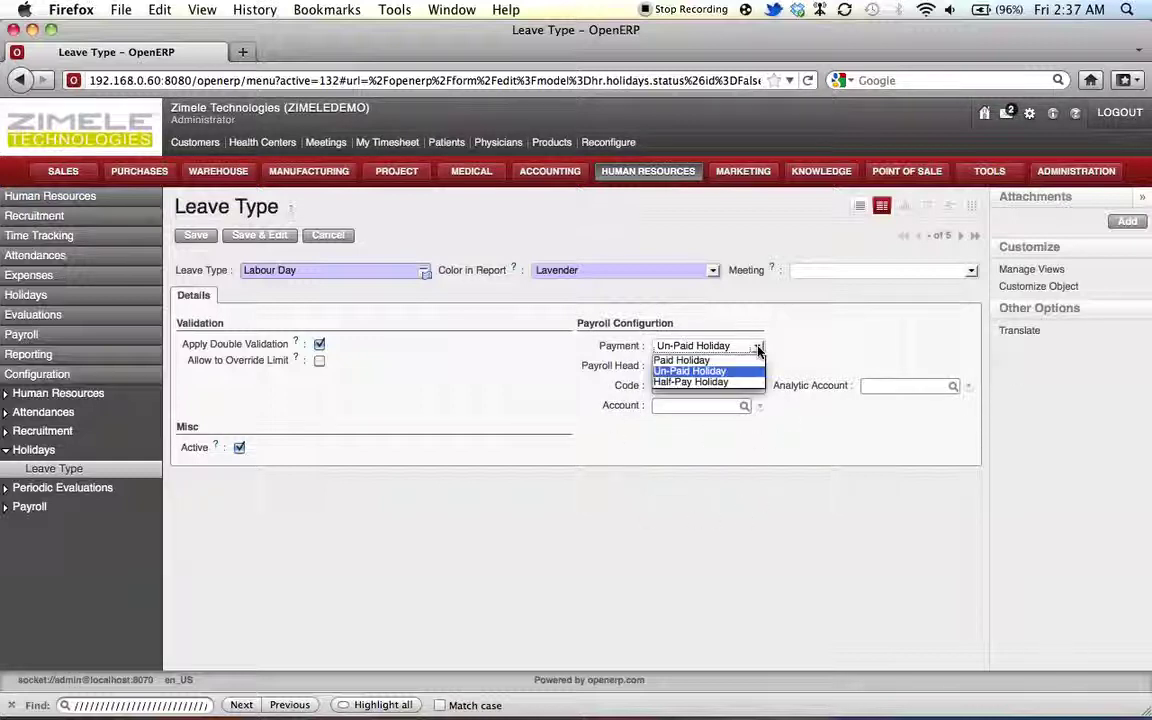
click(705, 361)
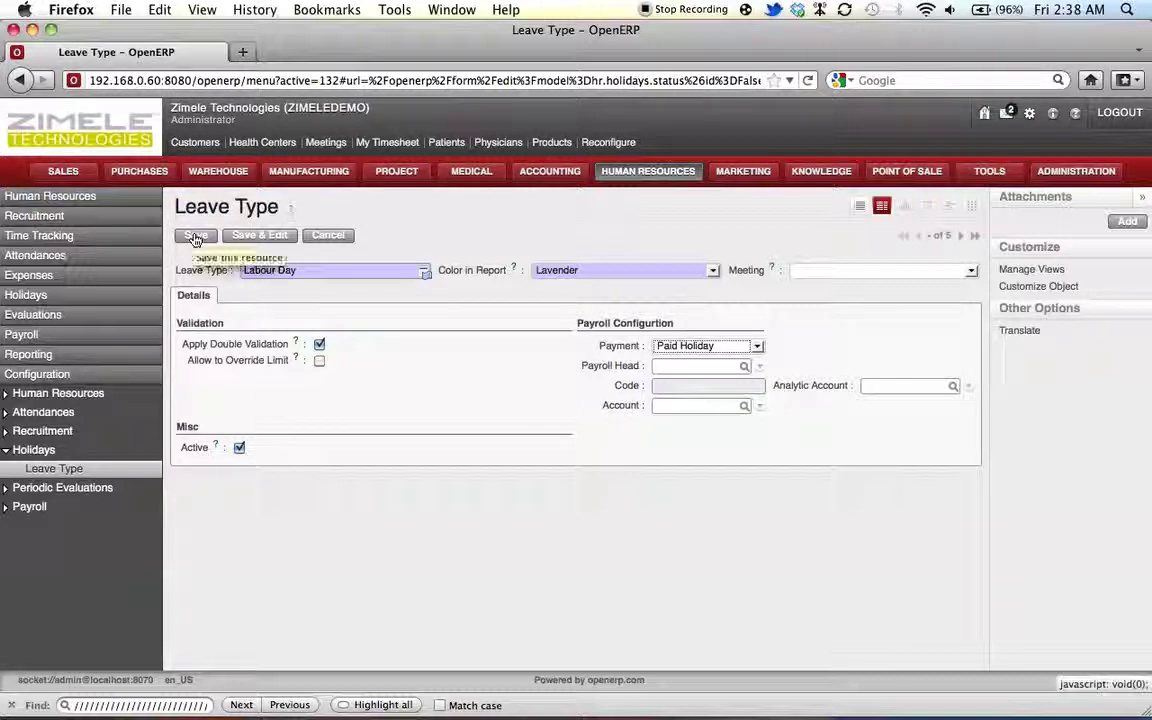
click(195, 237)
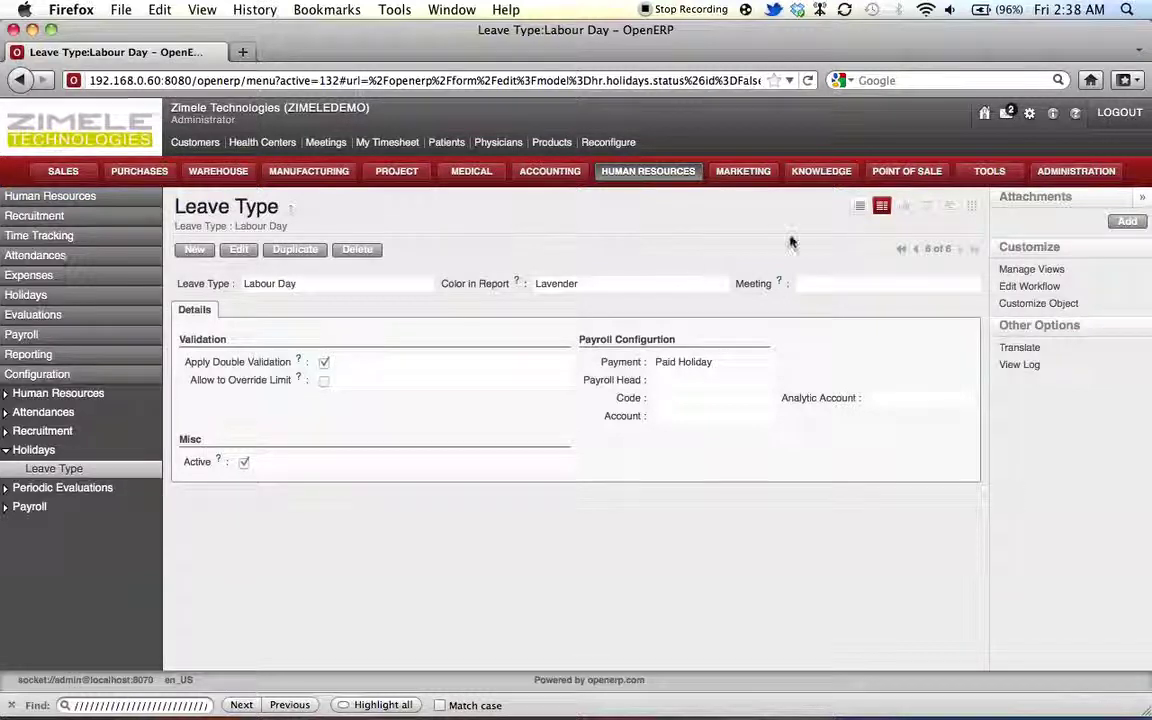
click(860, 207)
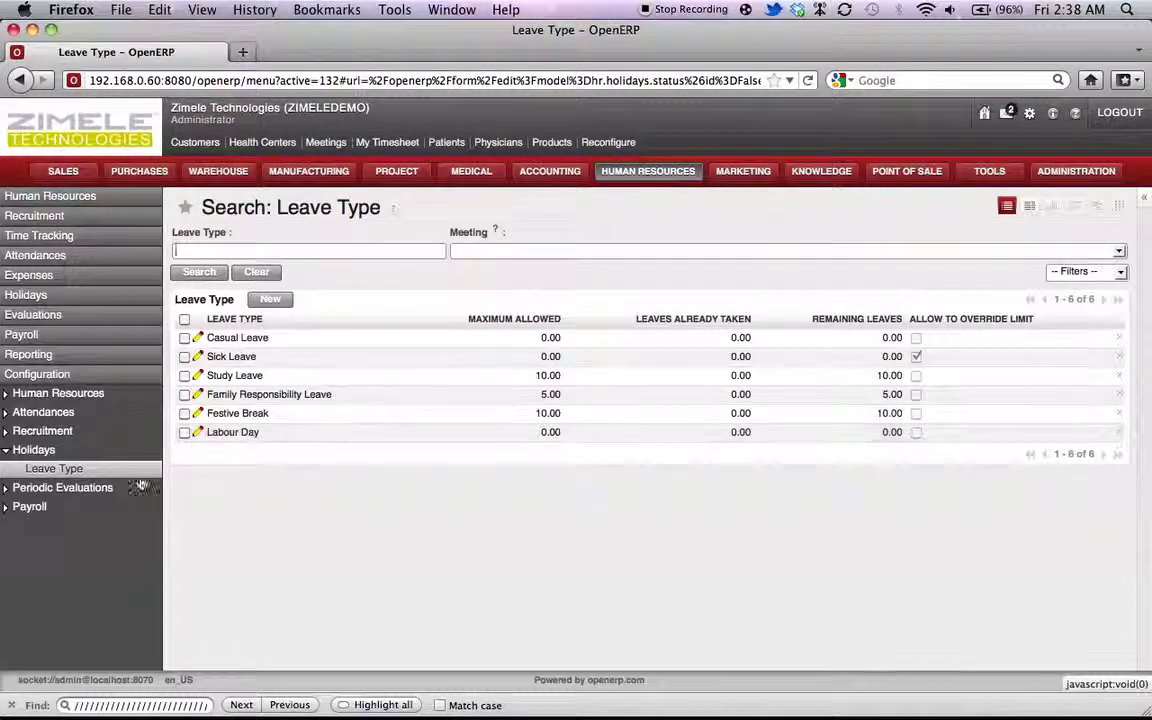
Step: Start a new allocation request under Holidays with the description Labour Day
click(40, 296)
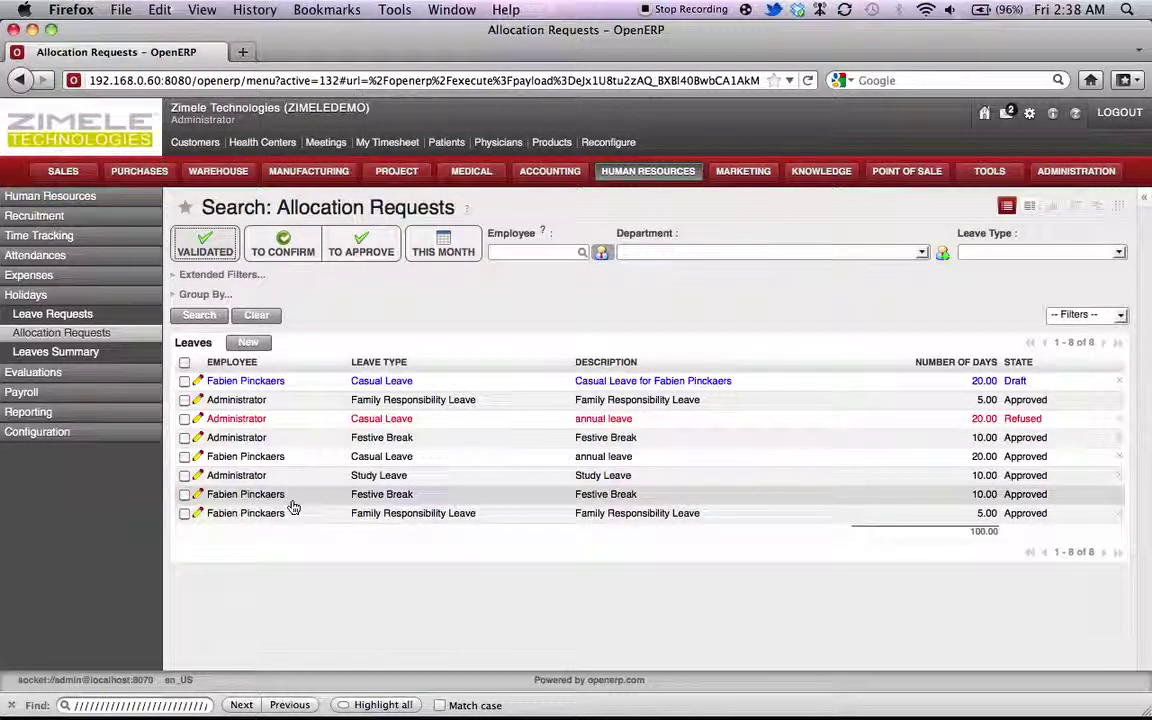
click(250, 344)
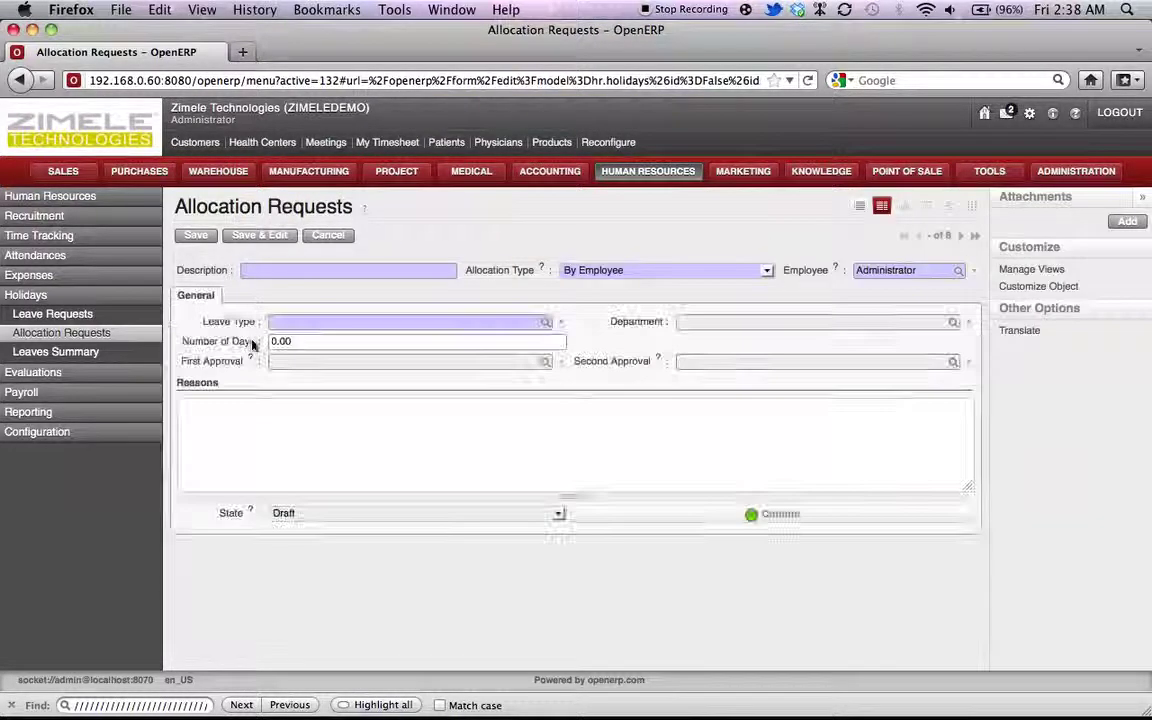
click(252, 271)
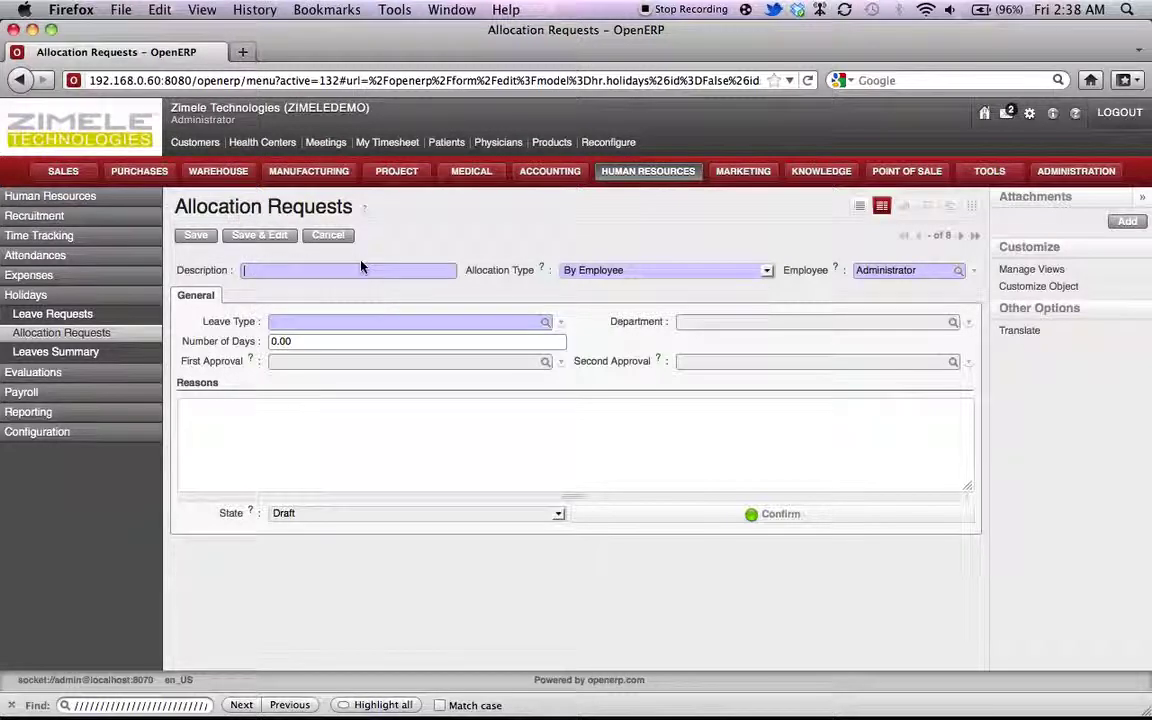
text(Li)
text(bour)
text( D)
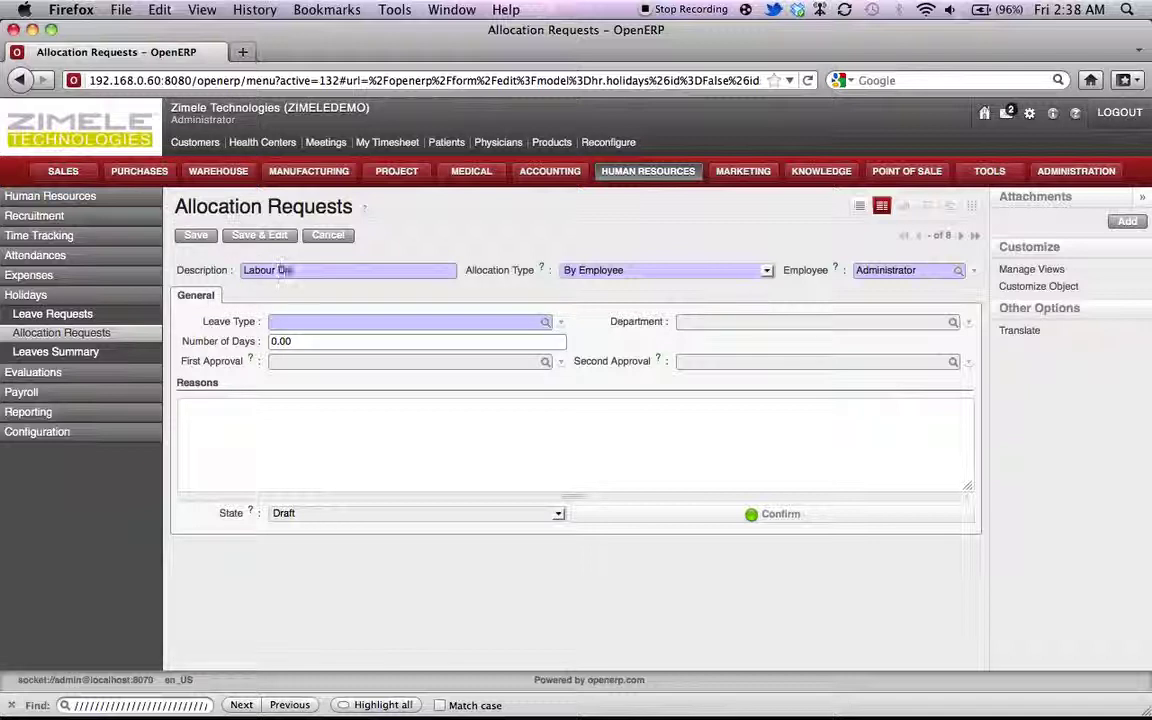
text(ay)
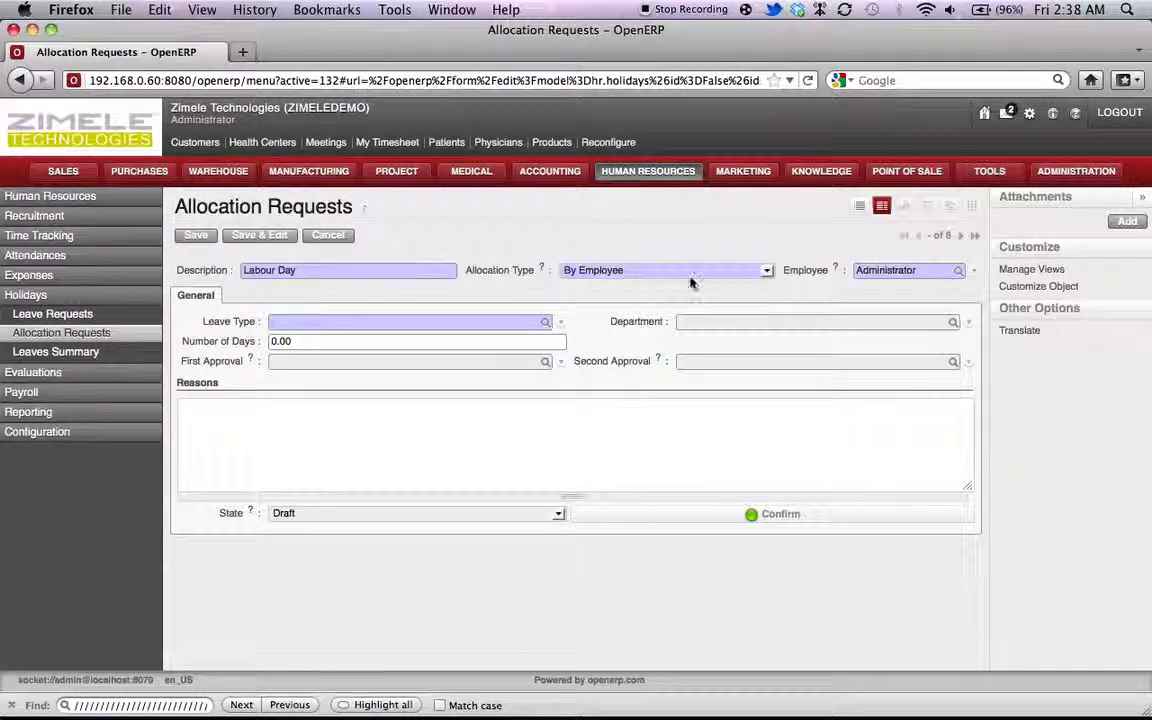
Step: Set the allocation type to By Employee Category and choose the Employees category below Project Managers in the Ranking hierarchy
click(767, 272)
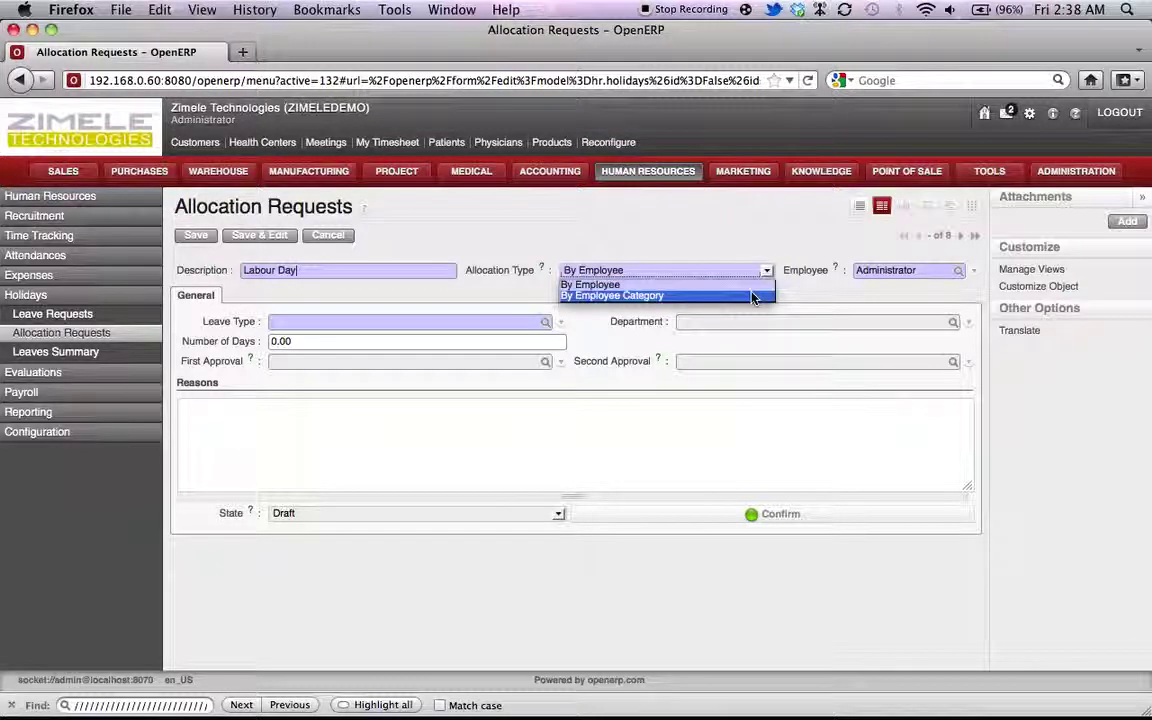
click(753, 296)
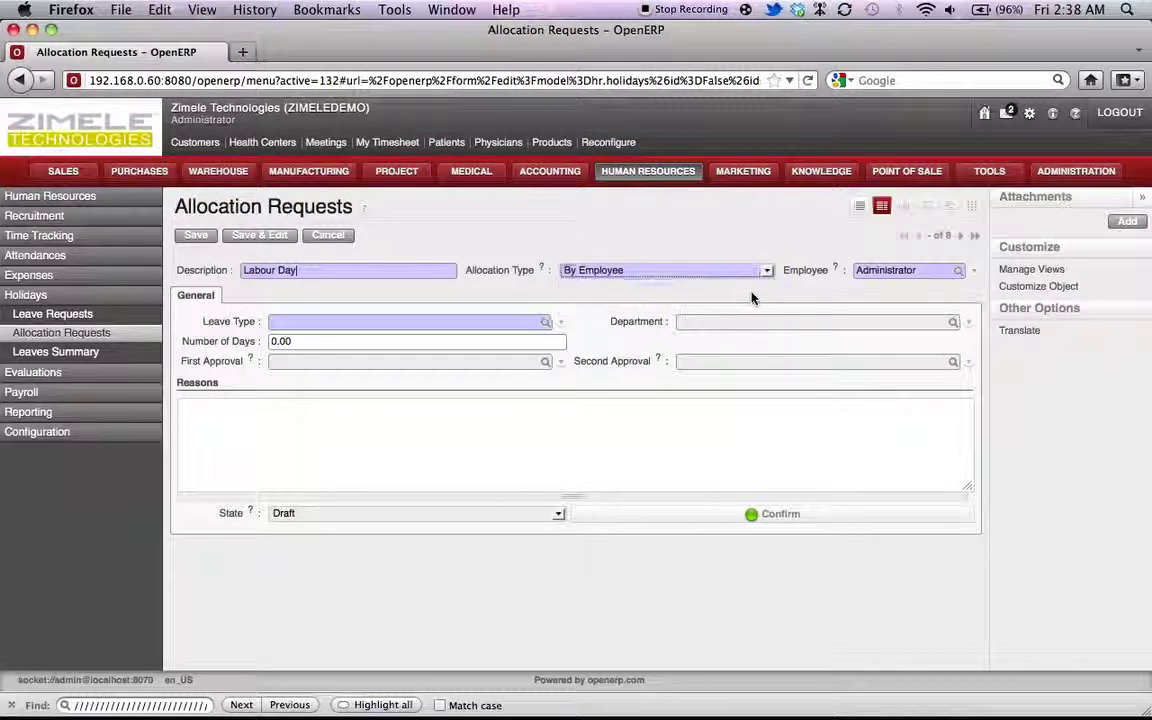
click(957, 271)
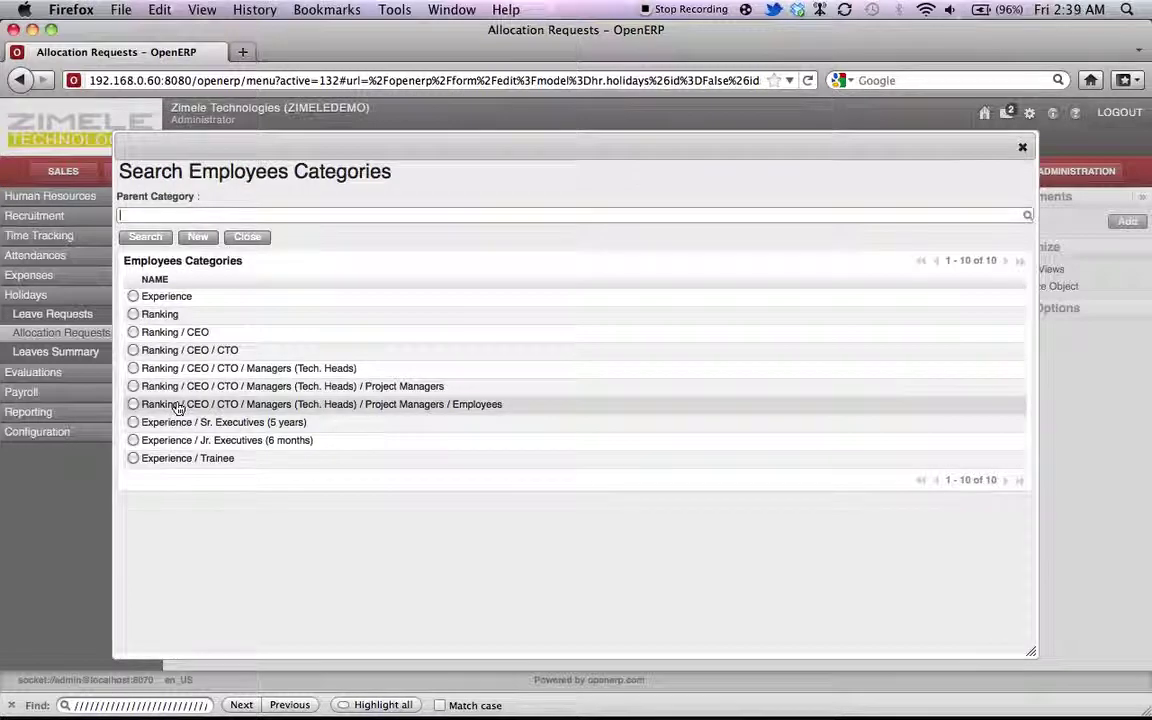
click(177, 407)
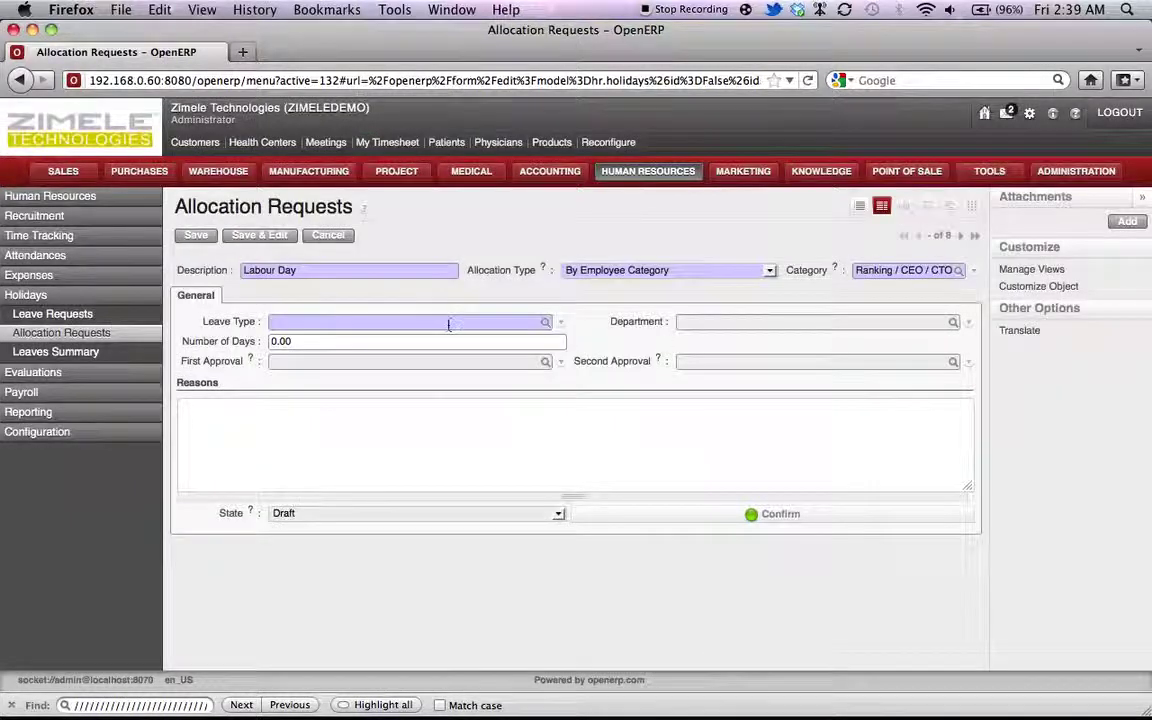
Step: Set the request's leave type to Labour Day and its number of days to 1
click(546, 324)
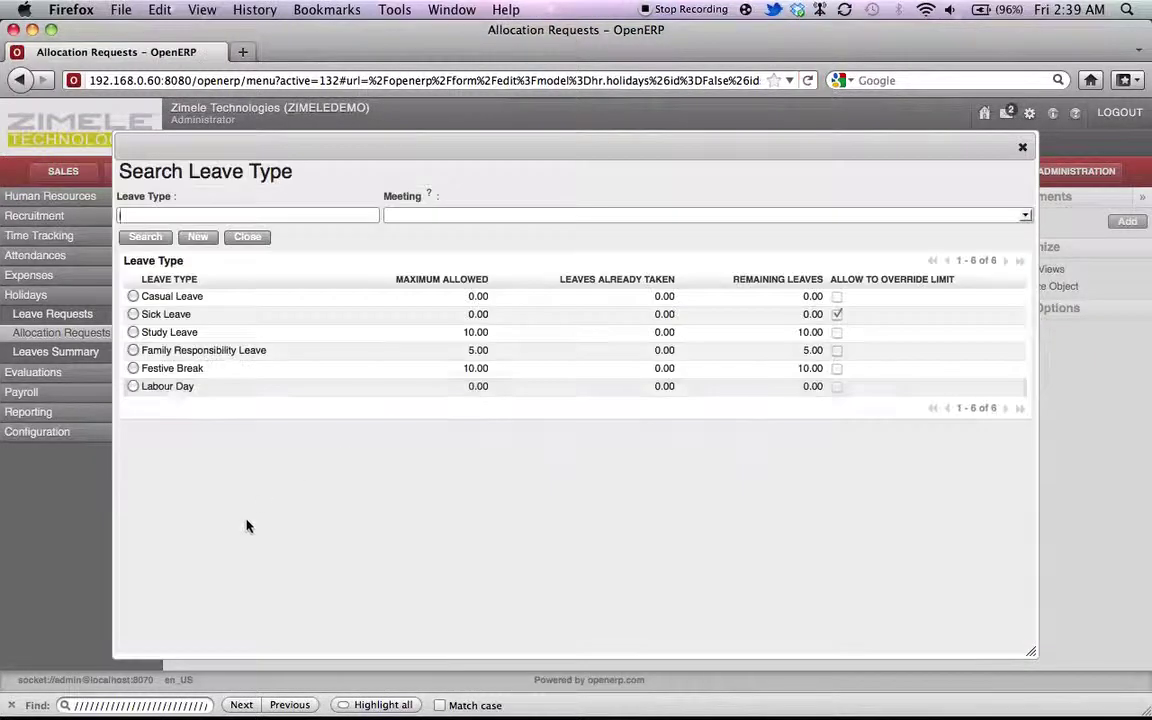
click(166, 388)
click(301, 343)
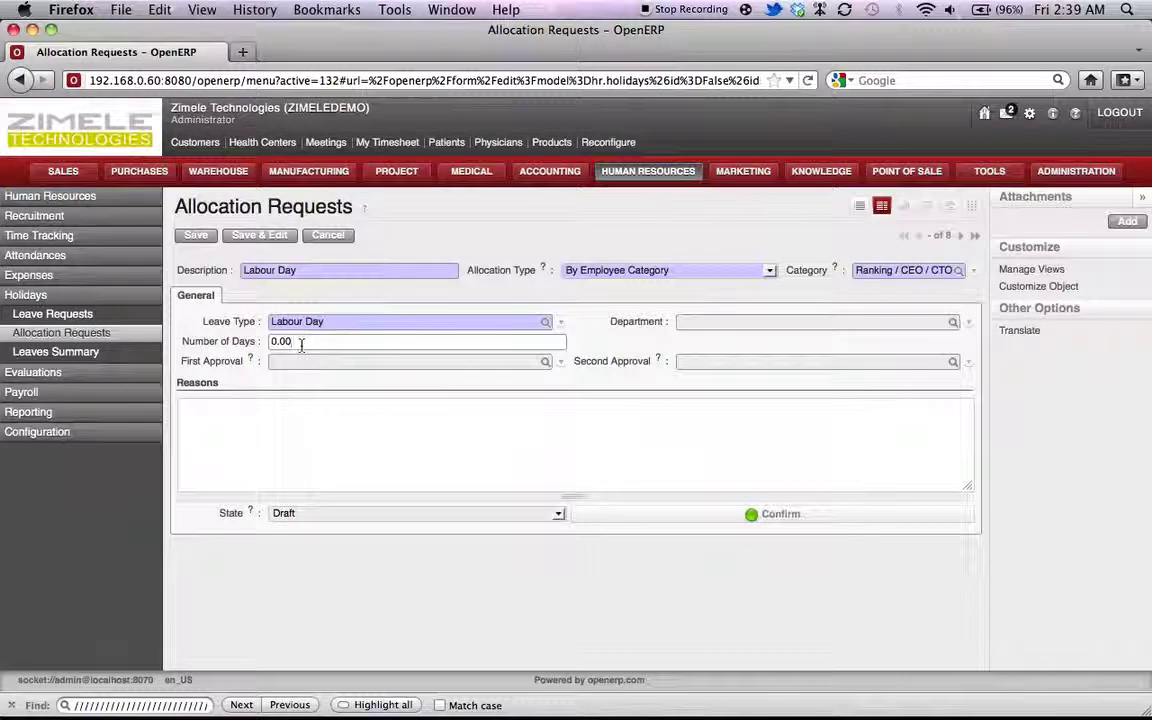
key(BackSpace)
key(BackSpace)
Step: Confirm the Labour Day allocation request, give its first and second approvals, and save it
click(776, 513)
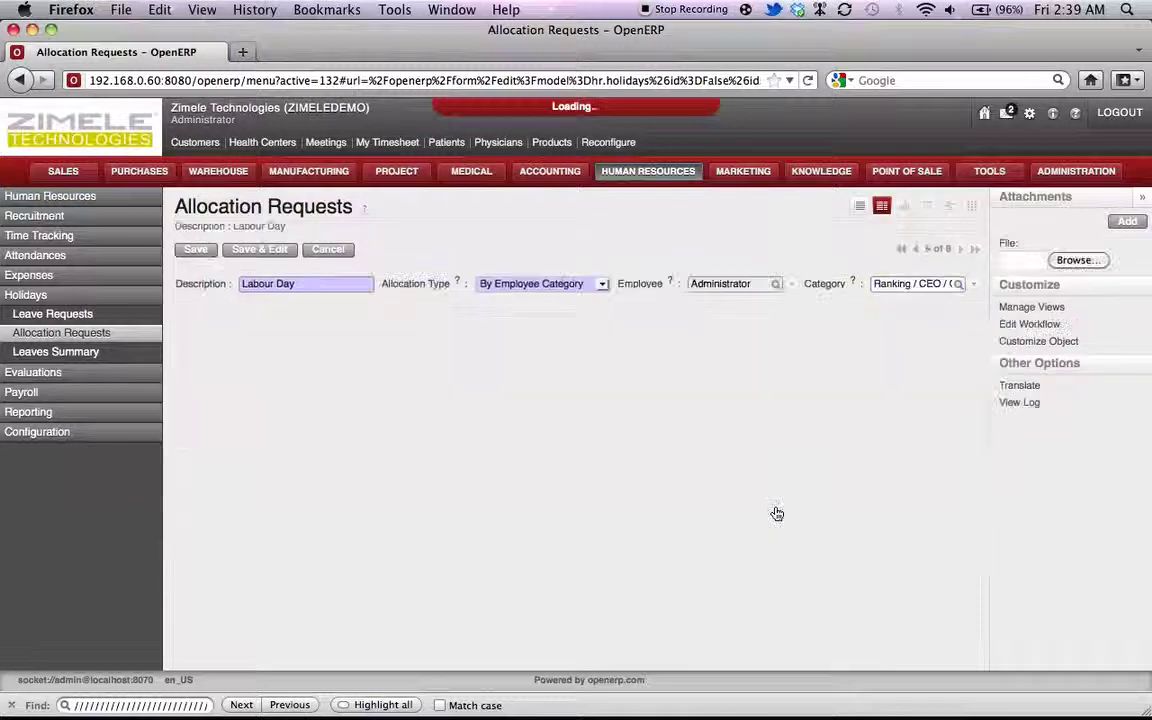
click(817, 536)
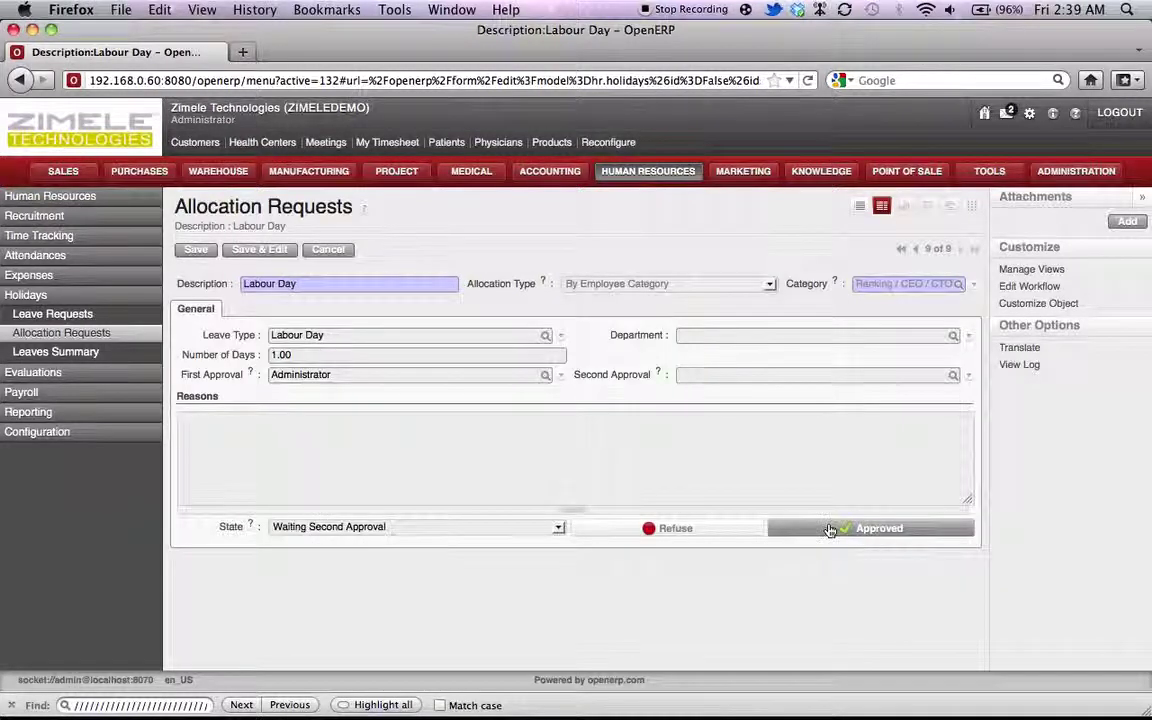
click(814, 535)
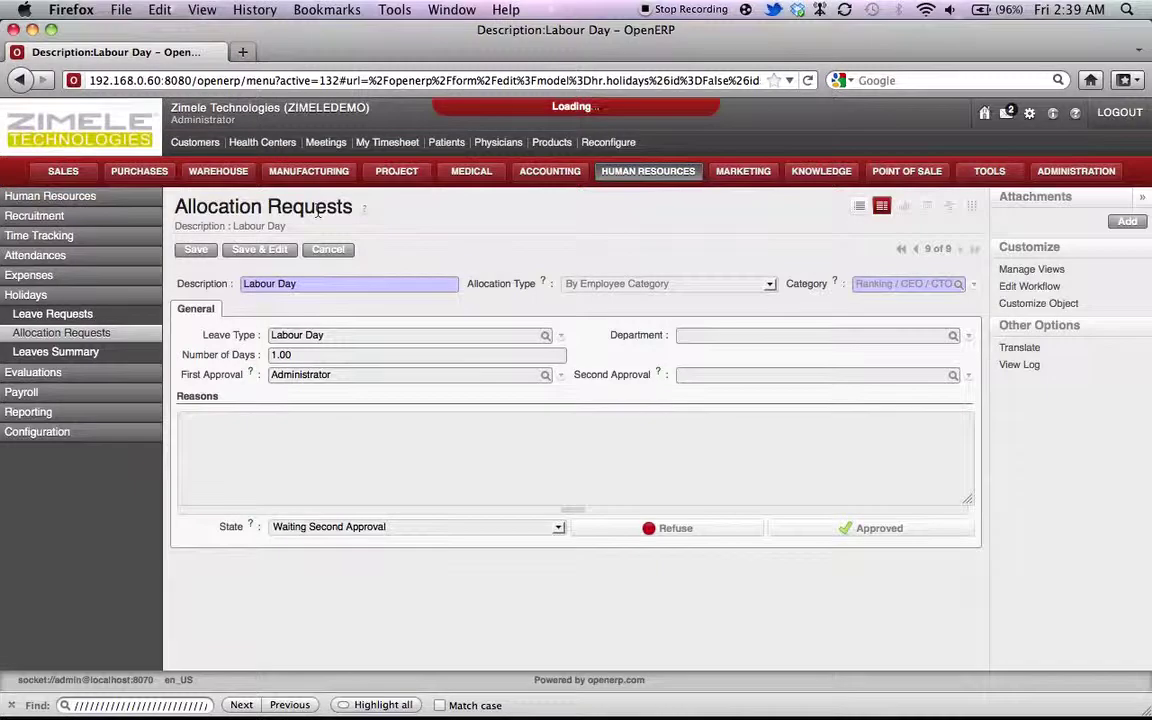
click(195, 250)
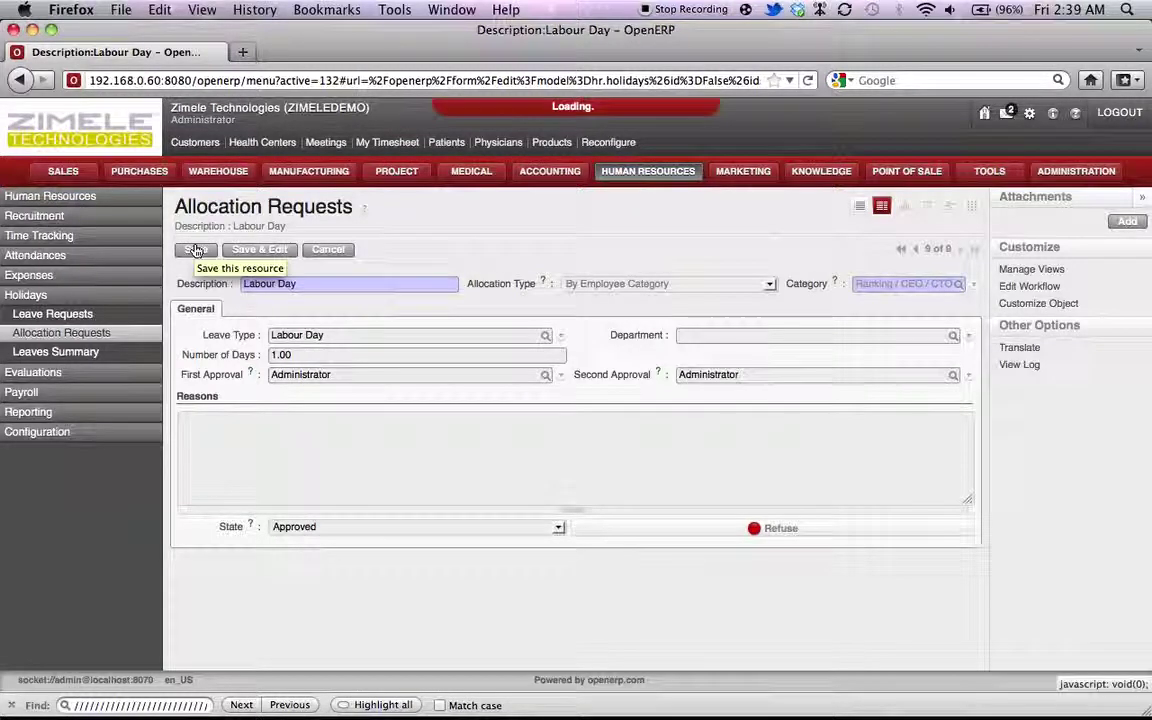
Step: Start a new leave request under Holidays with the description Sick Leave
click(859, 207)
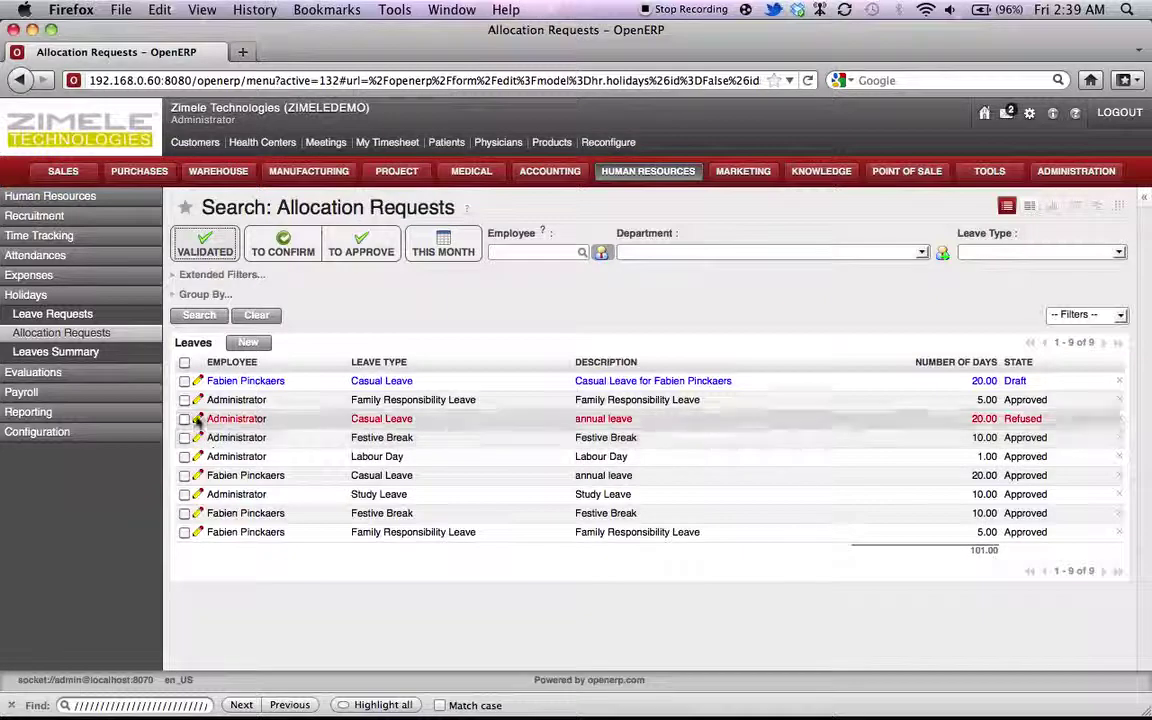
click(86, 315)
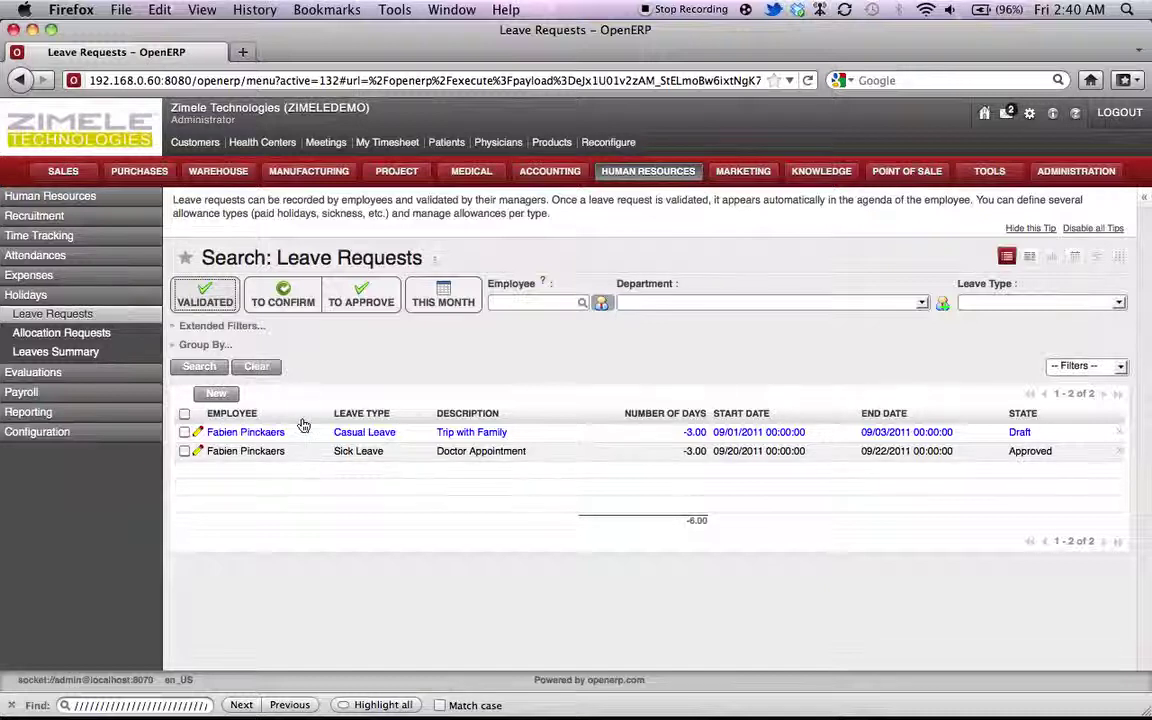
click(224, 393)
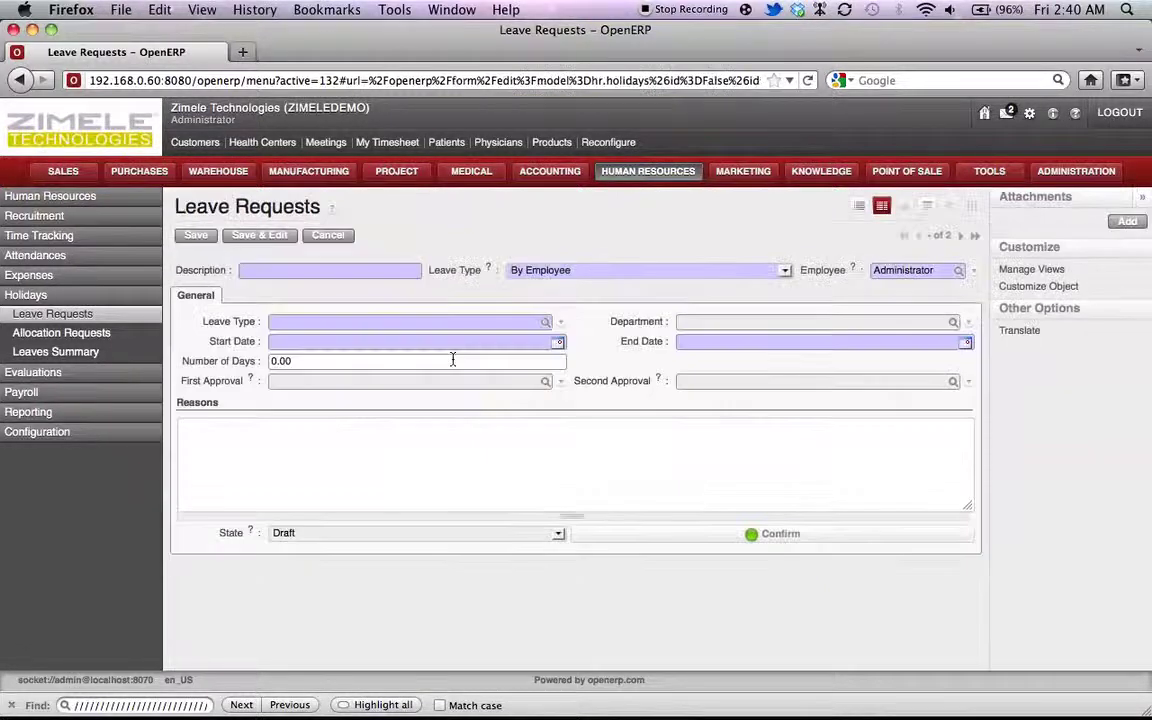
click(266, 270)
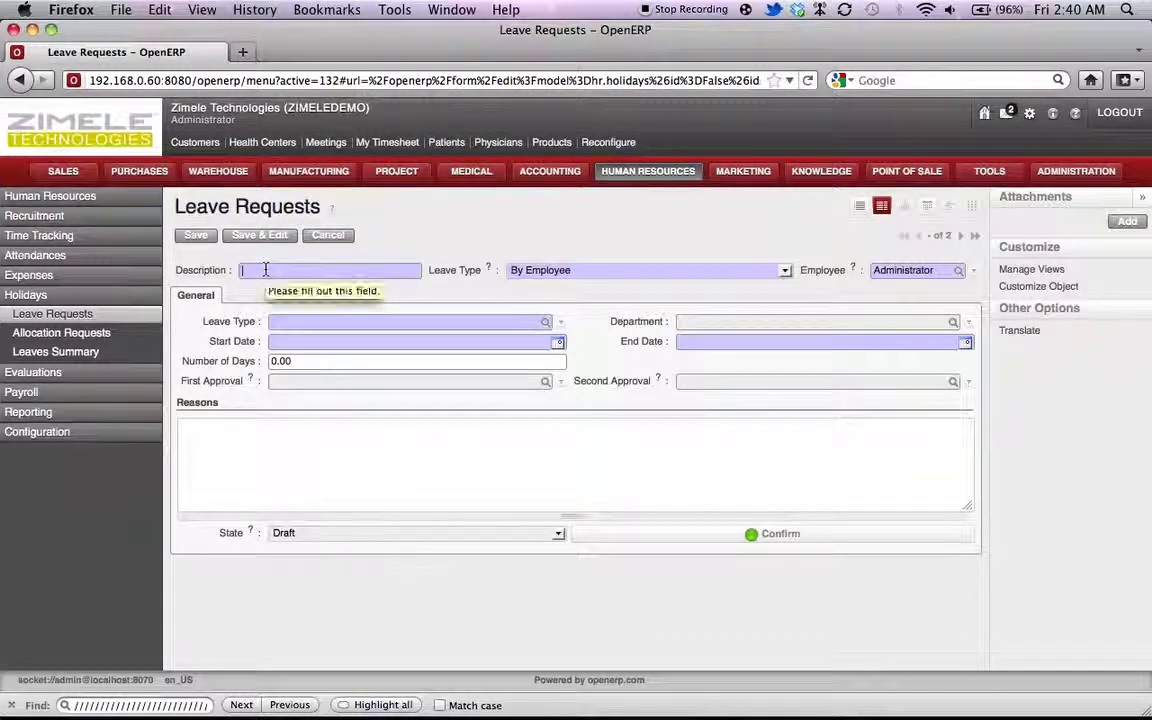
text(Sic)
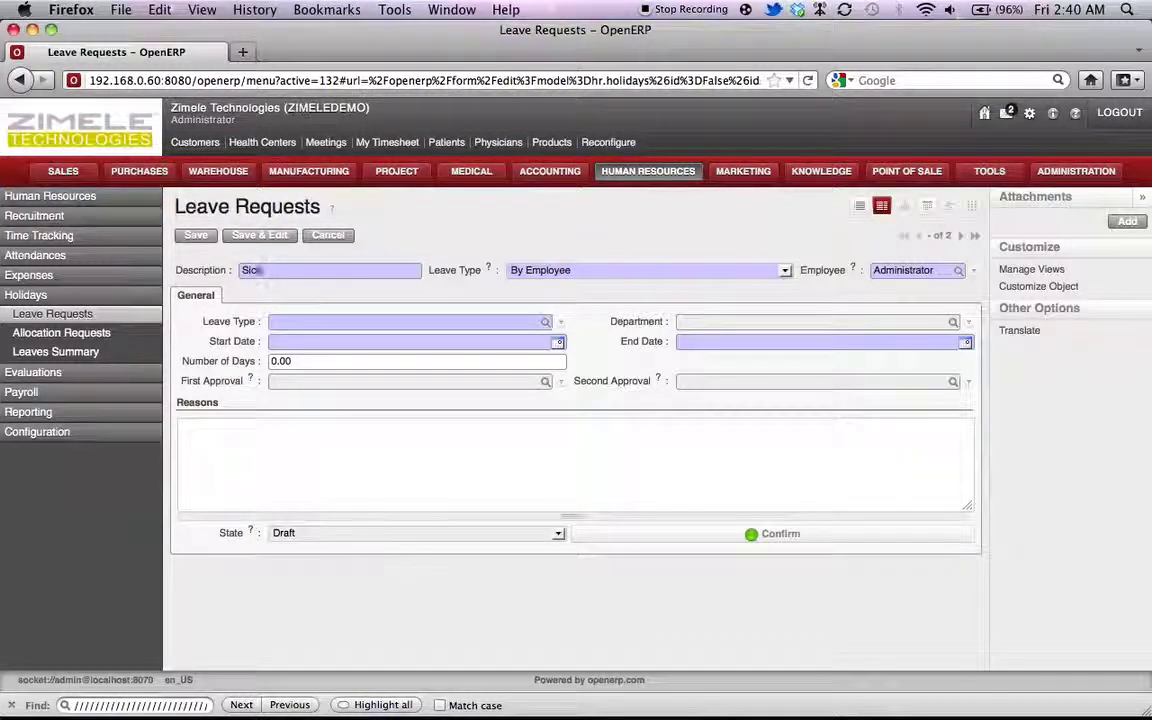
text(k Leave)
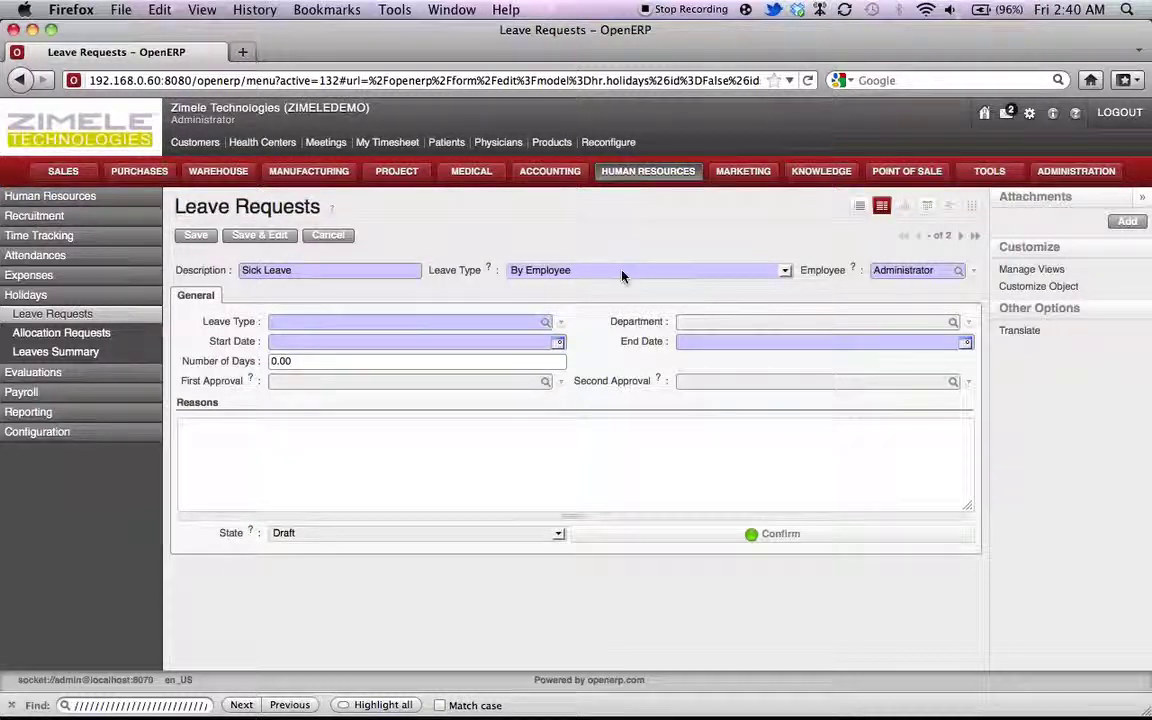
Step: Keep the request By Employee, assign it to the tenth employee in the employee list, and set its leave type to Sick Leave
click(786, 276)
click(800, 273)
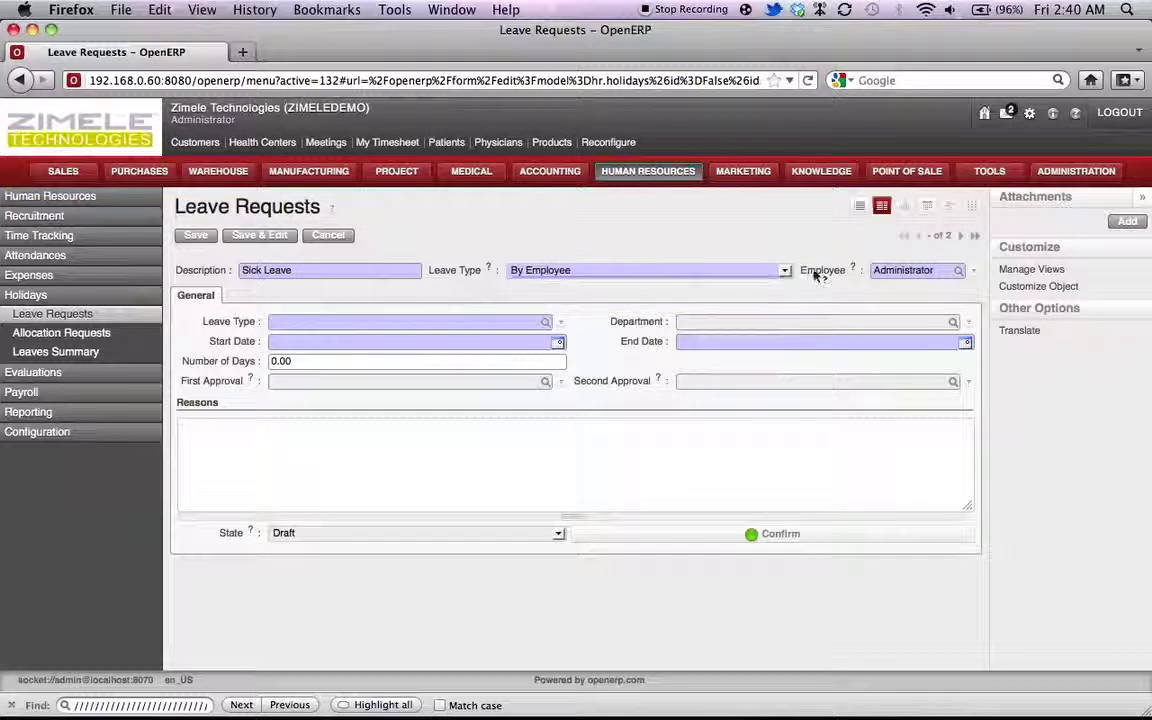
click(958, 274)
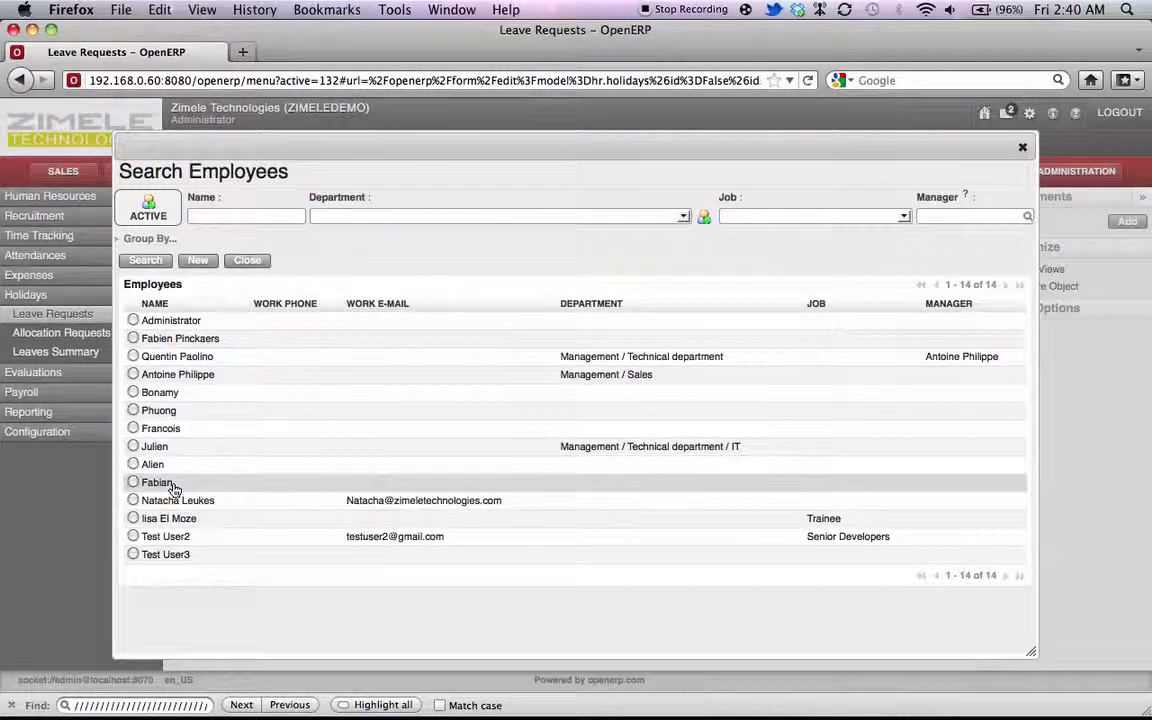
click(160, 482)
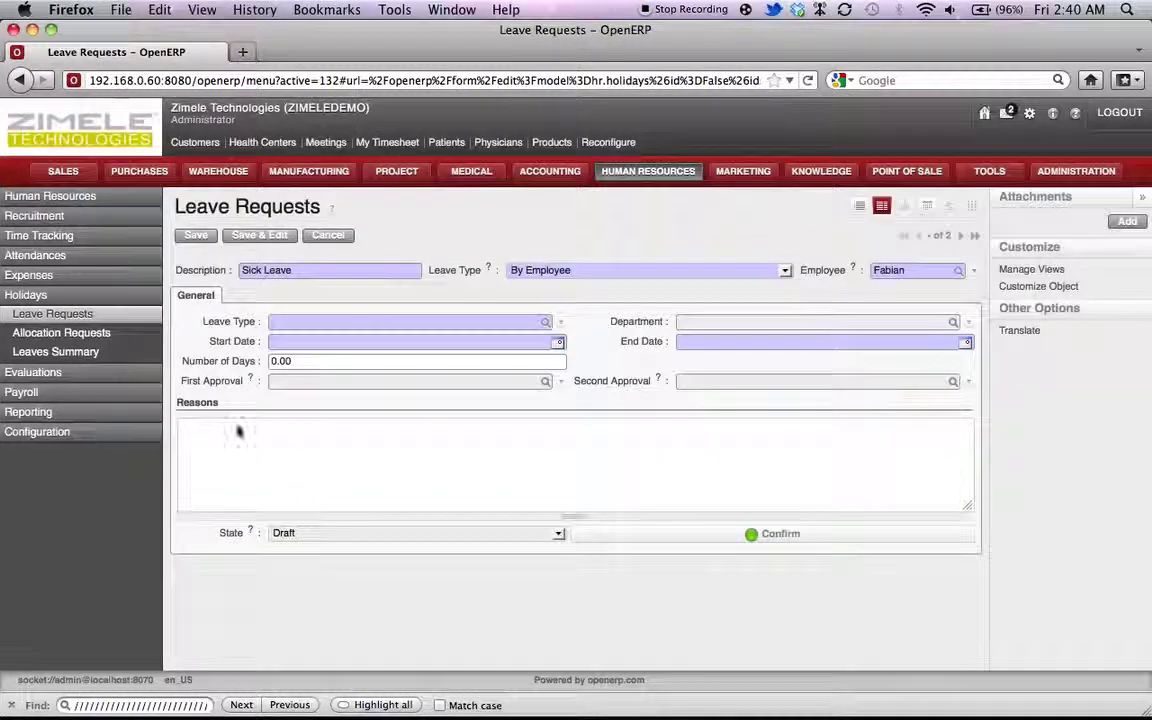
click(546, 325)
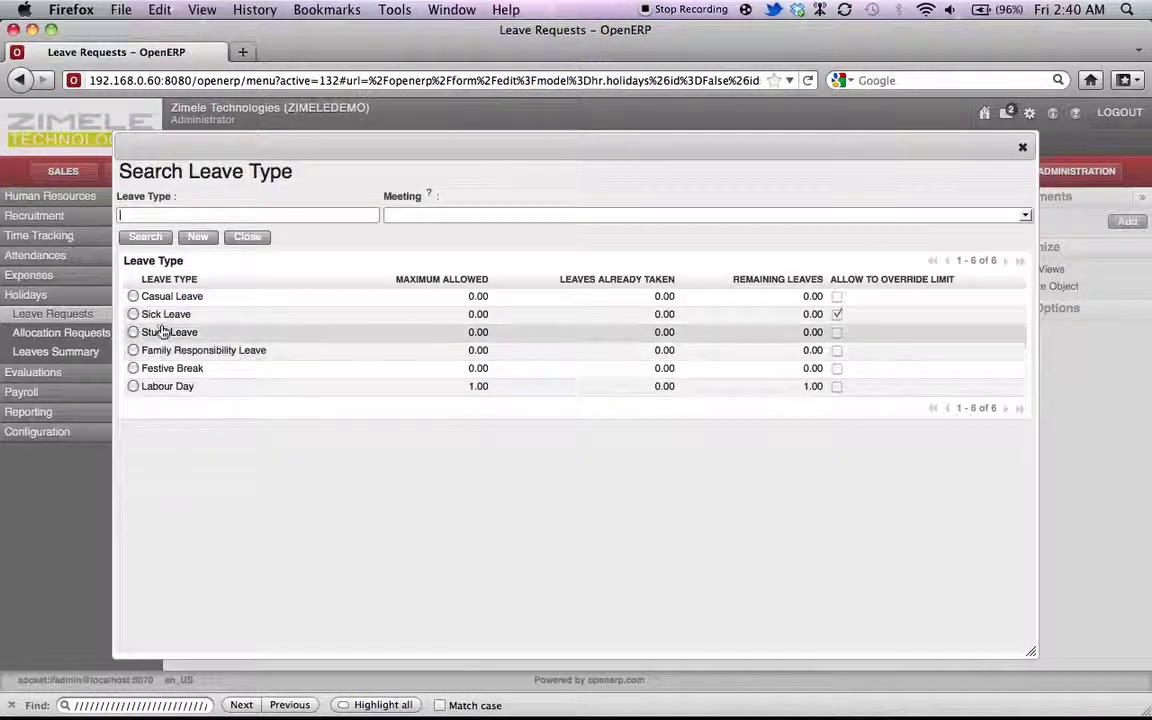
click(163, 316)
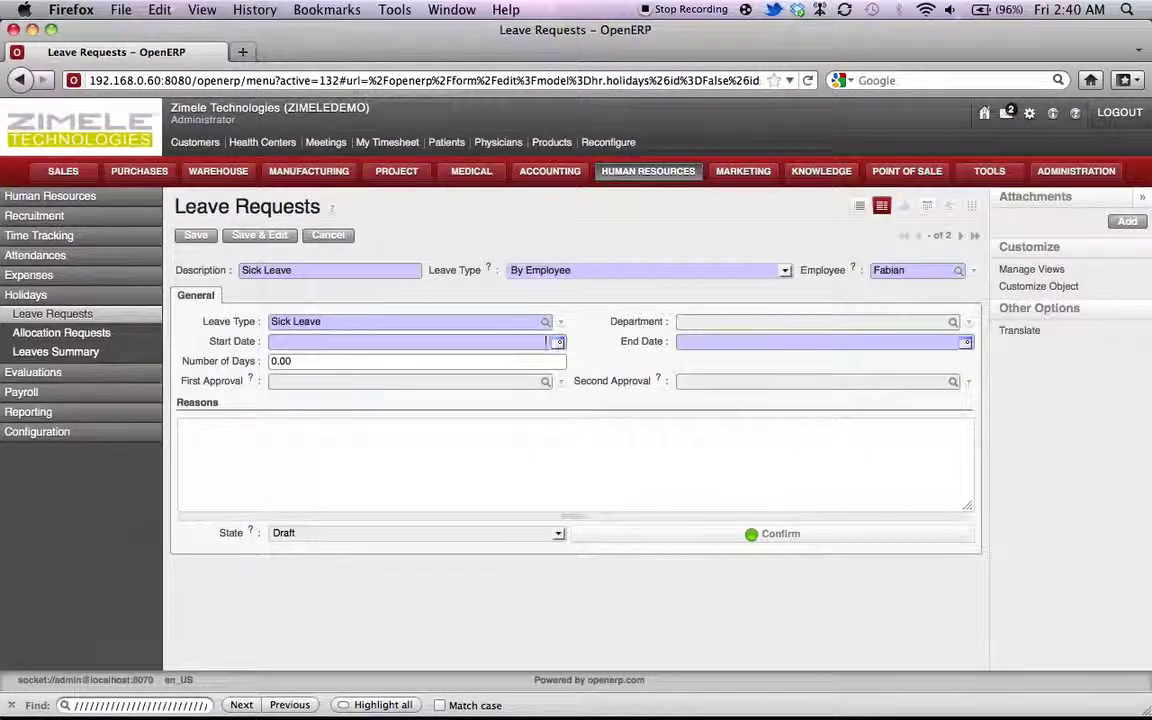
Step: Set the leave request's start date to 11/14/2011 and its end date to 11/15/2011
click(558, 342)
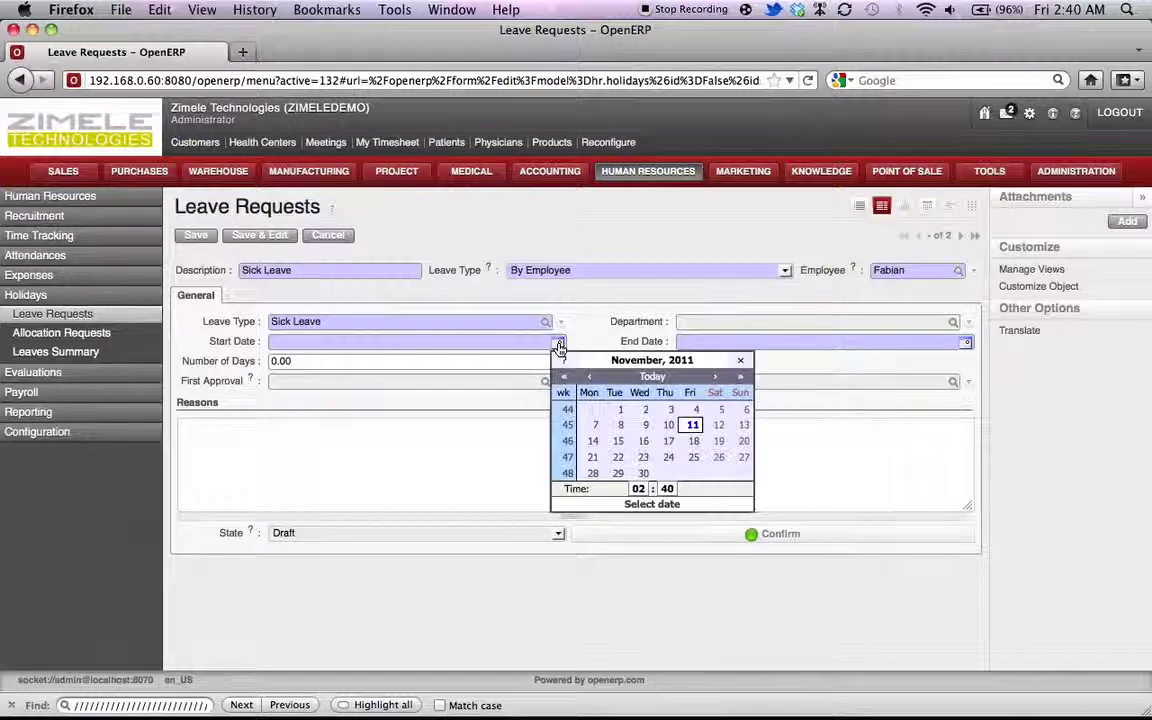
click(594, 441)
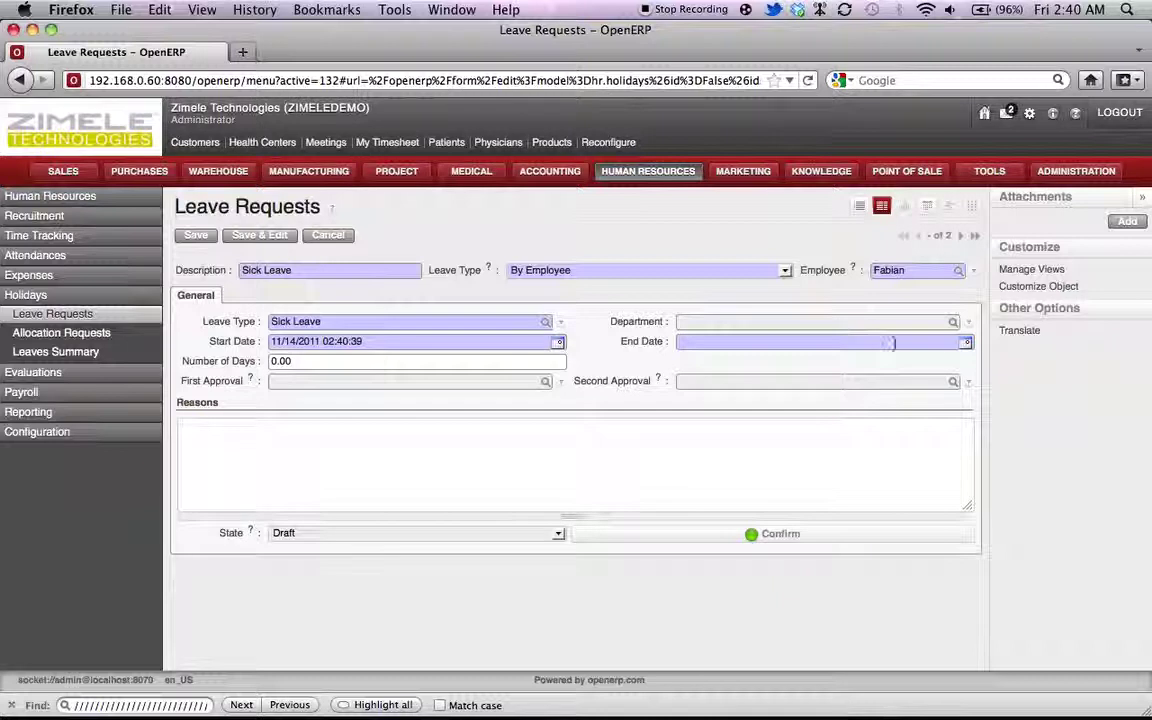
click(966, 343)
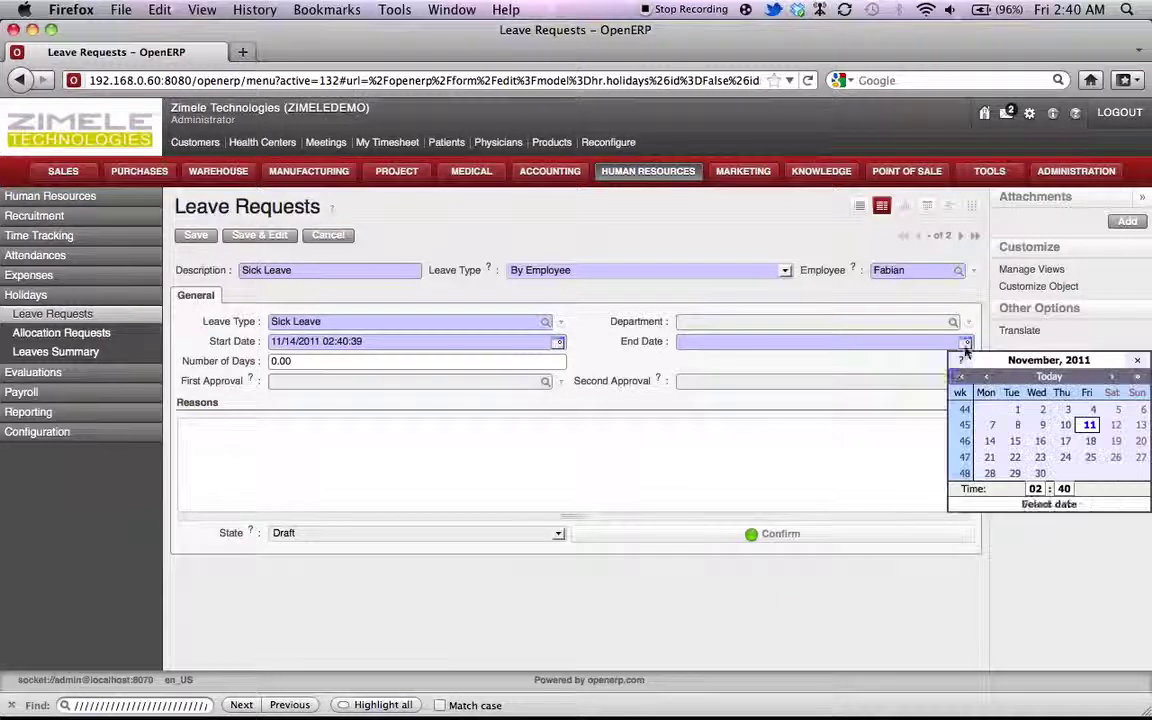
click(1016, 442)
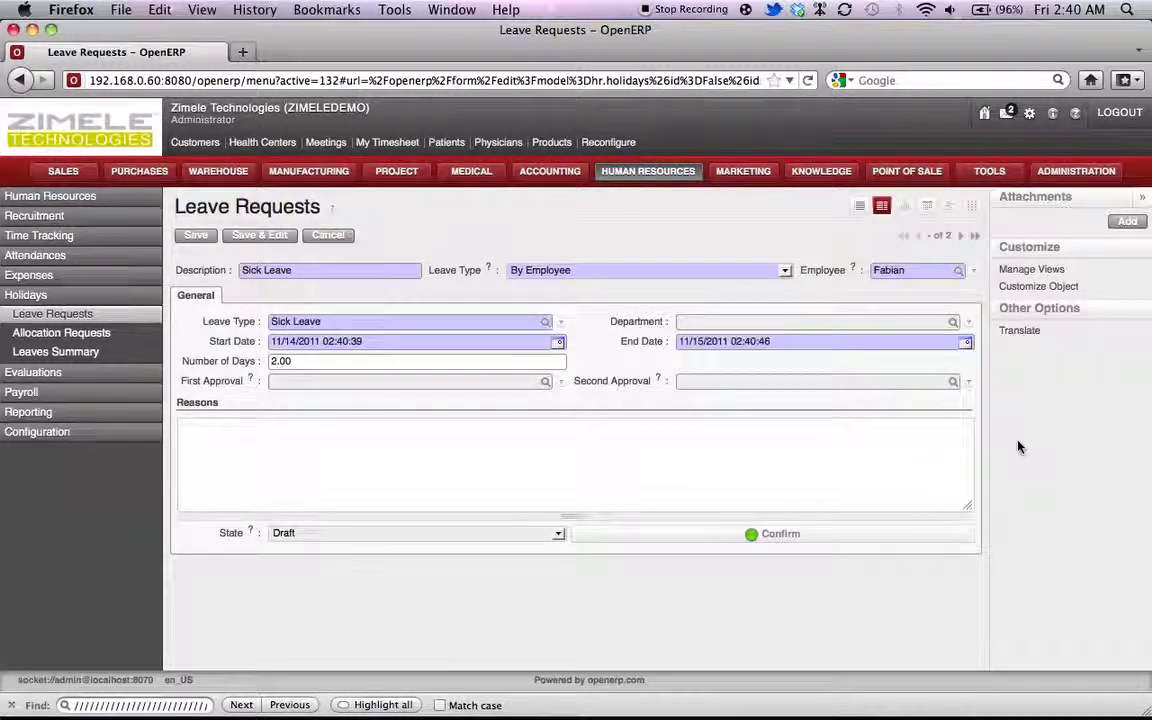
Step: Confirm the Sick Leave request, give its first and second approvals, and save it
click(784, 535)
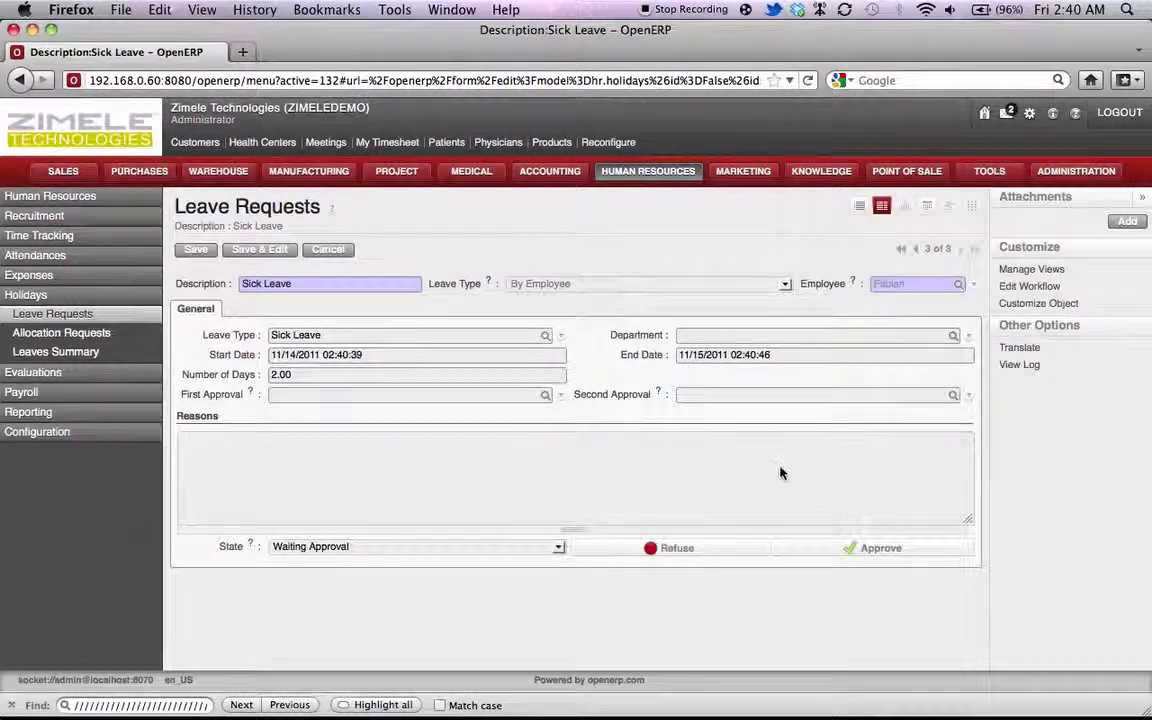
click(275, 250)
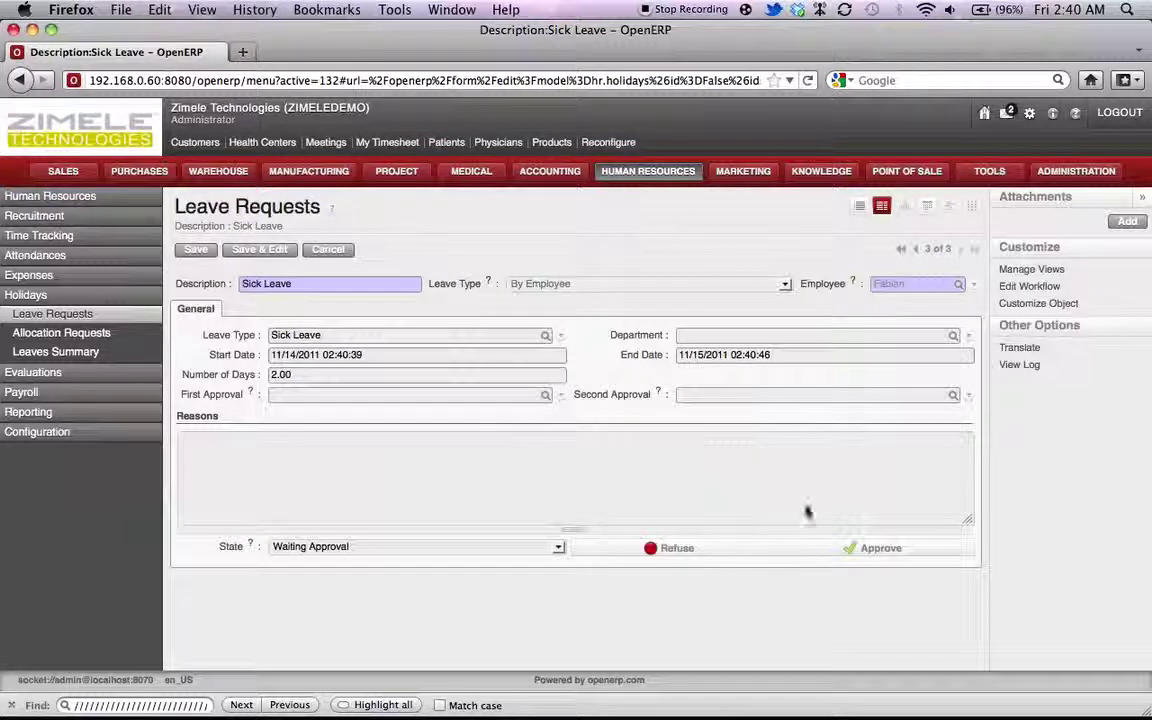
click(826, 548)
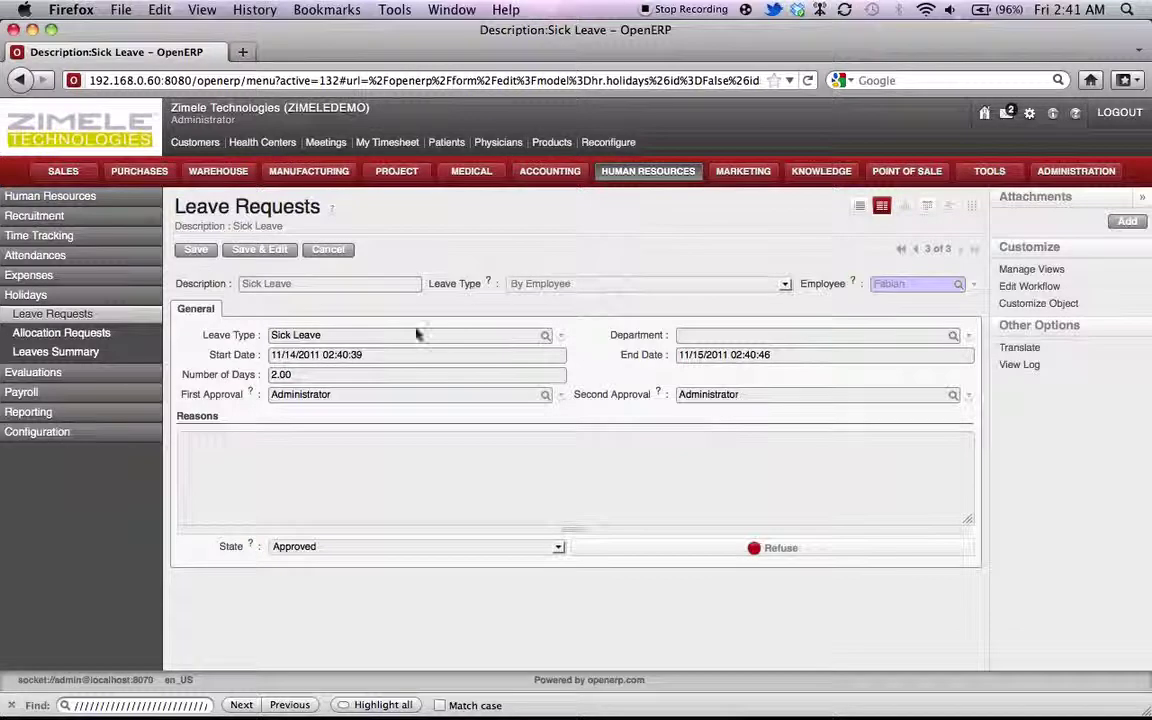
click(196, 250)
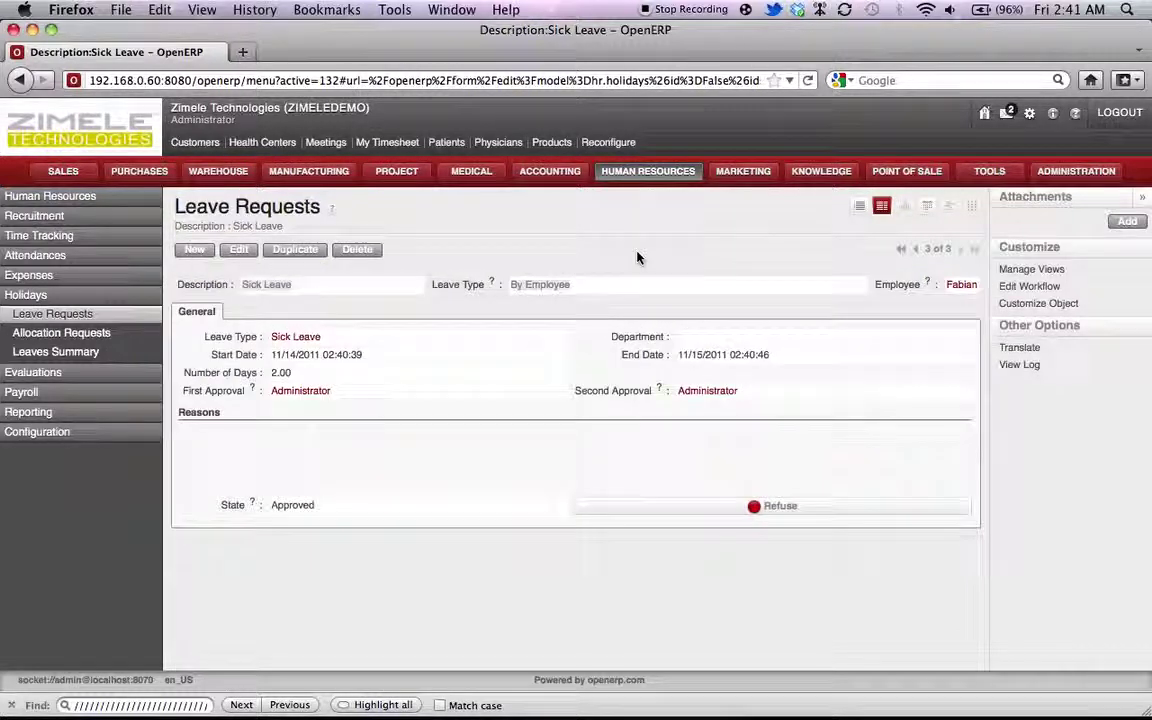
Step: View the Leave Requests list and the Leaves Summary with their default filters cleared
click(860, 207)
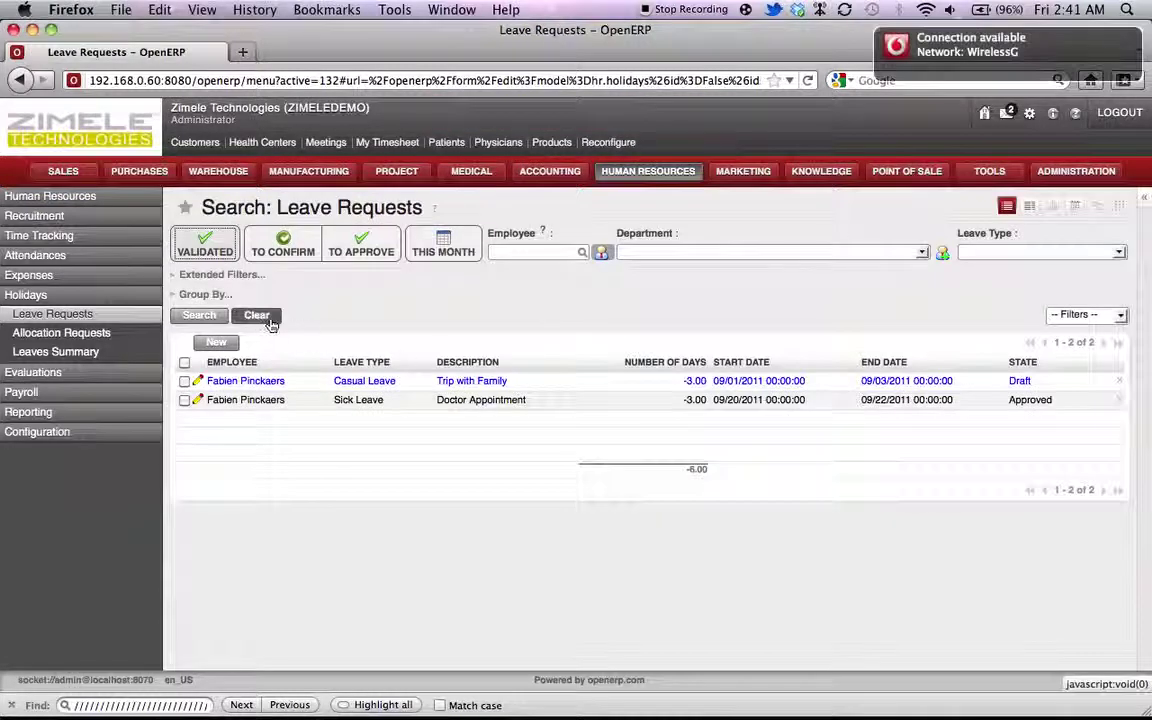
click(257, 316)
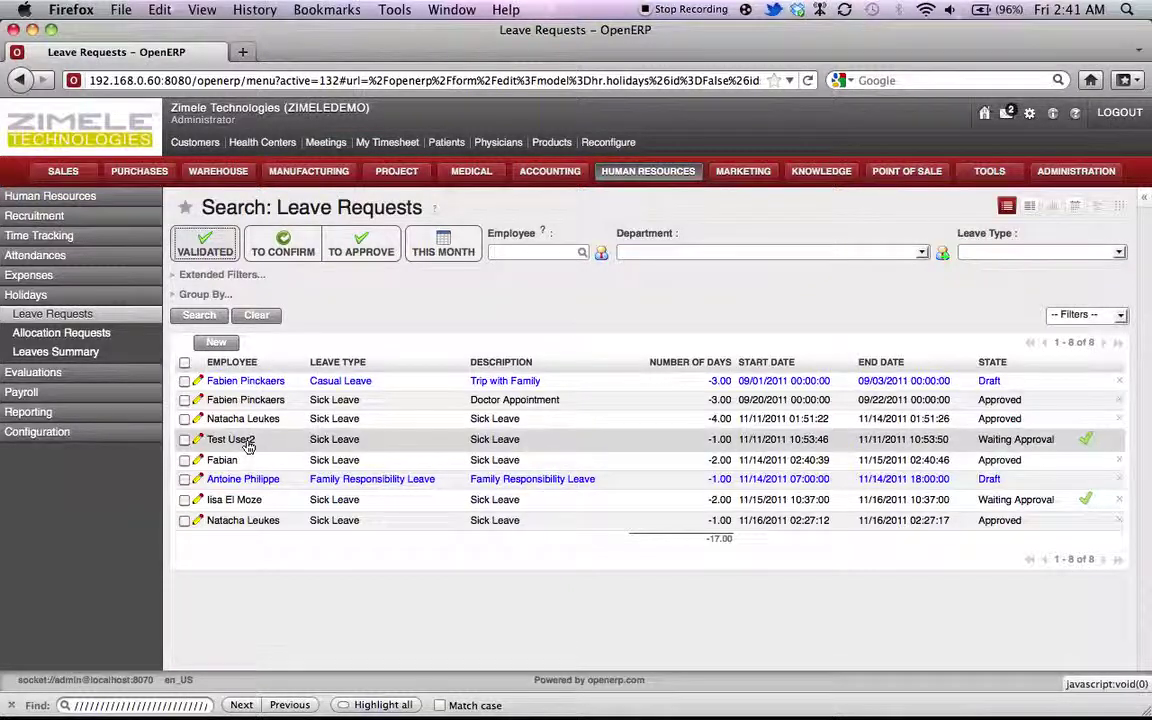
click(113, 355)
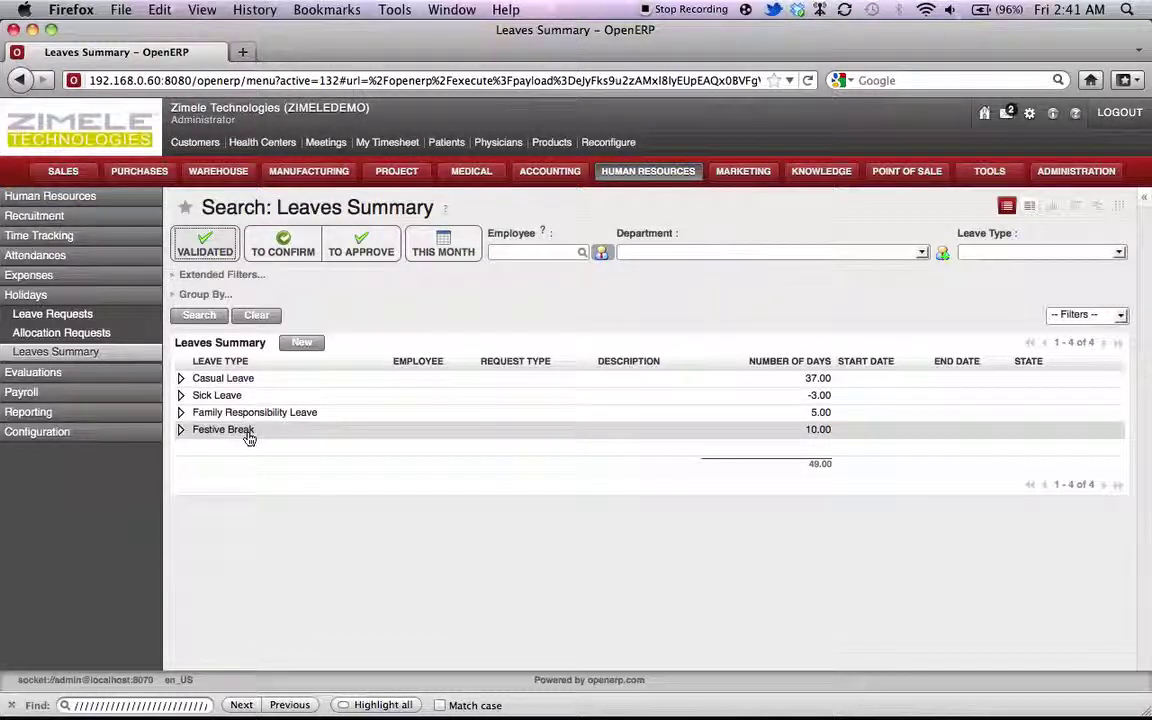
click(257, 316)
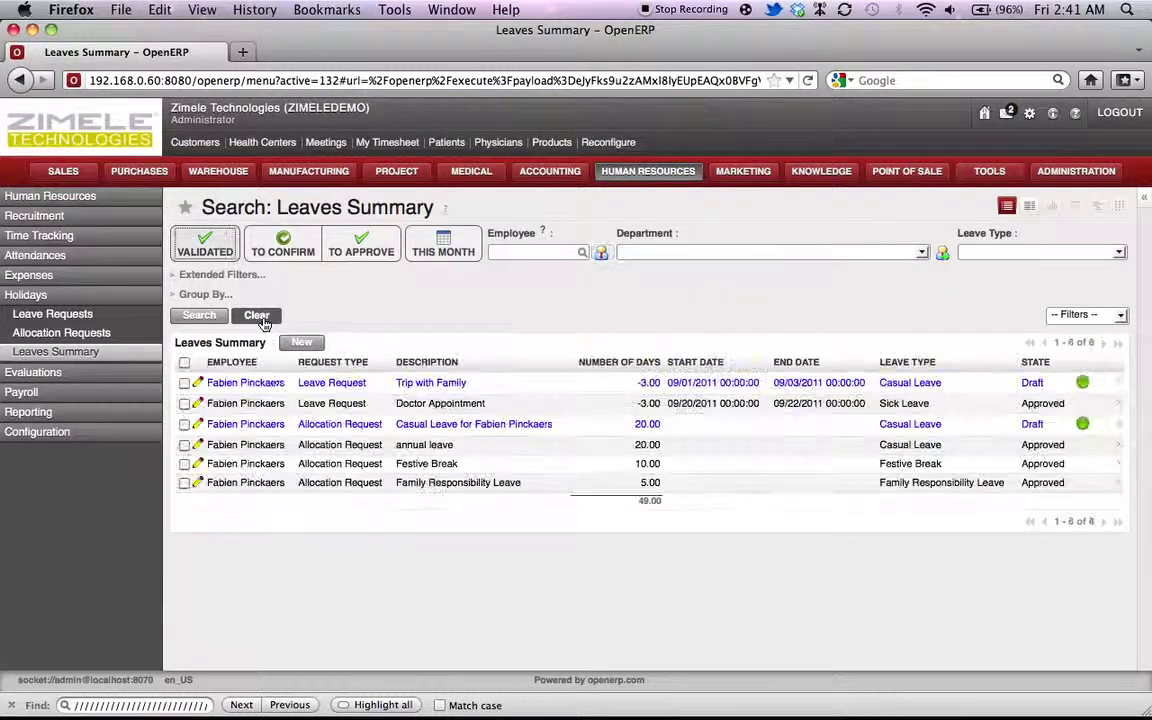